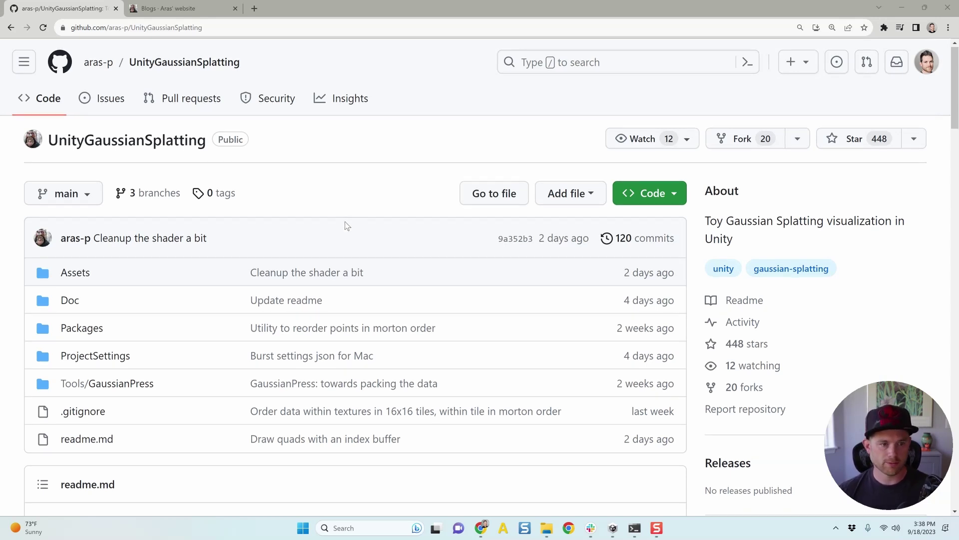
# Step: Examine the UnityGaussianSplatting repository page, including its owner, file list, and the readme's implementation notes and usage instructions
pyautogui.rightClick(190, 157)
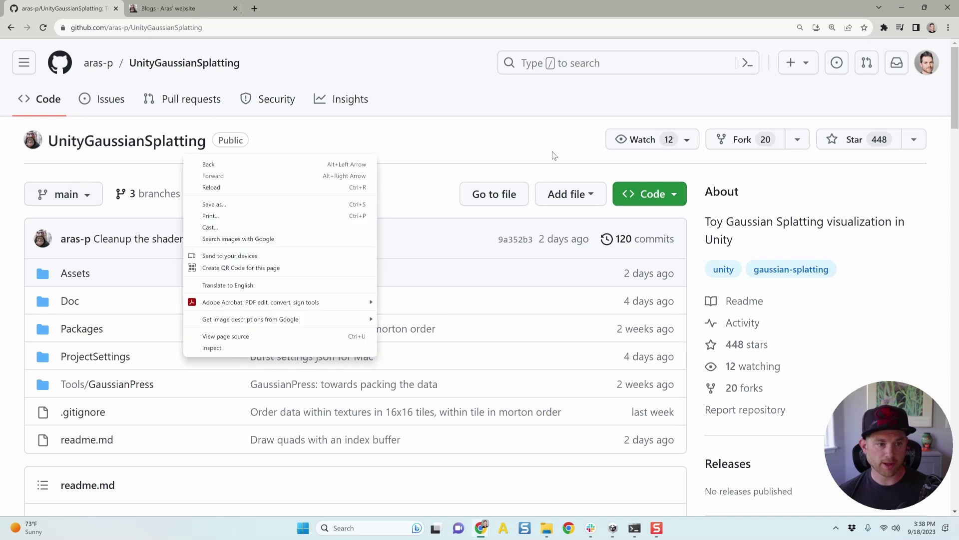
pyautogui.press('Escape')
pyautogui.moveTo(92, 69)
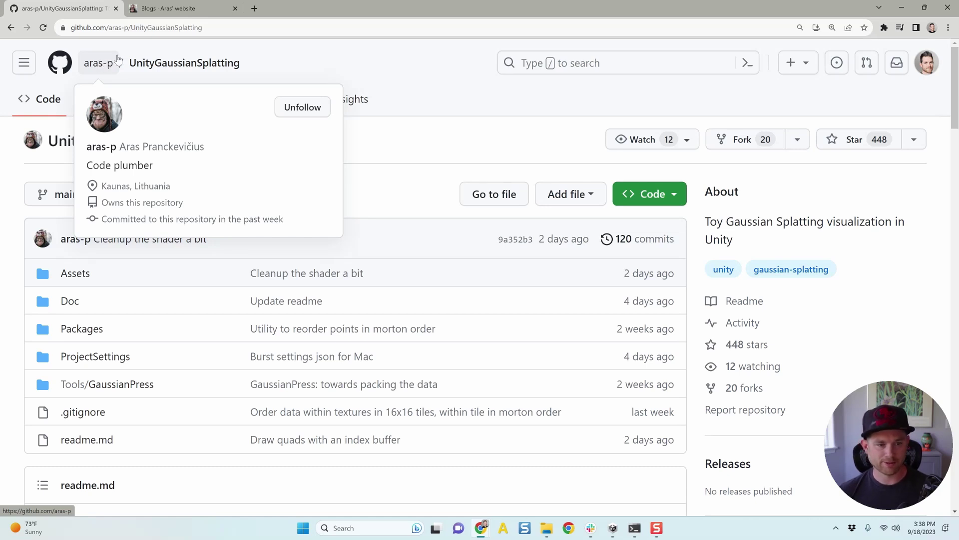
pyautogui.scroll(-1, 374, 226)
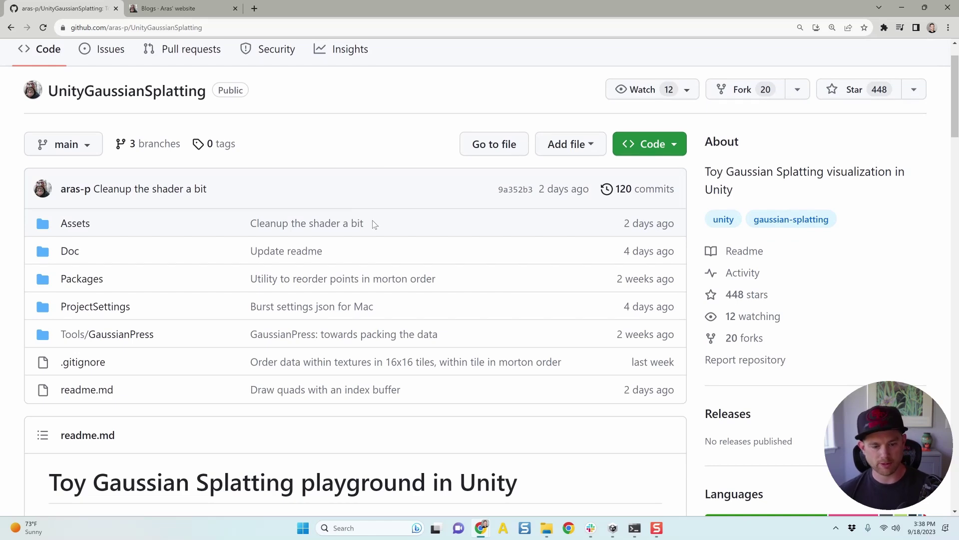
pyautogui.scroll(-6, 292, 227)
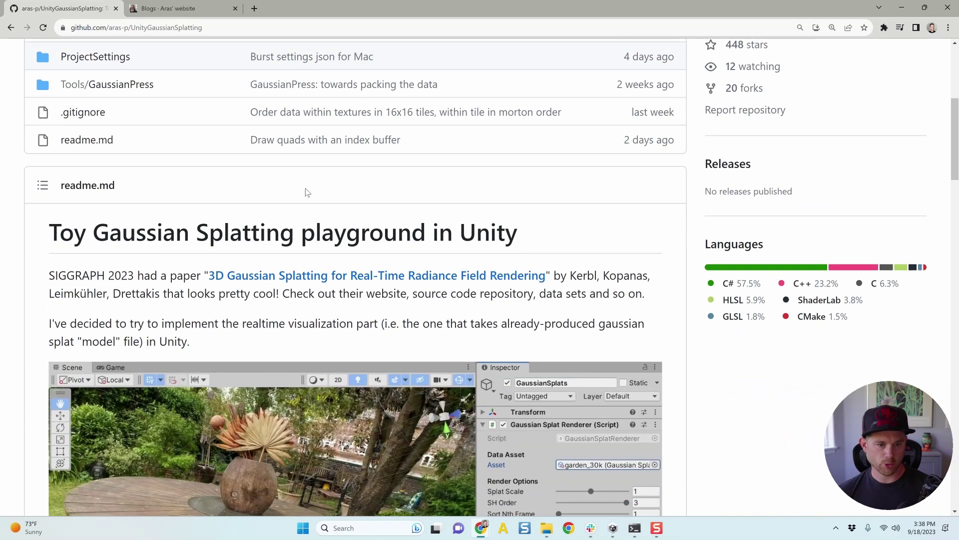
pyautogui.scroll(-1, 310, 185)
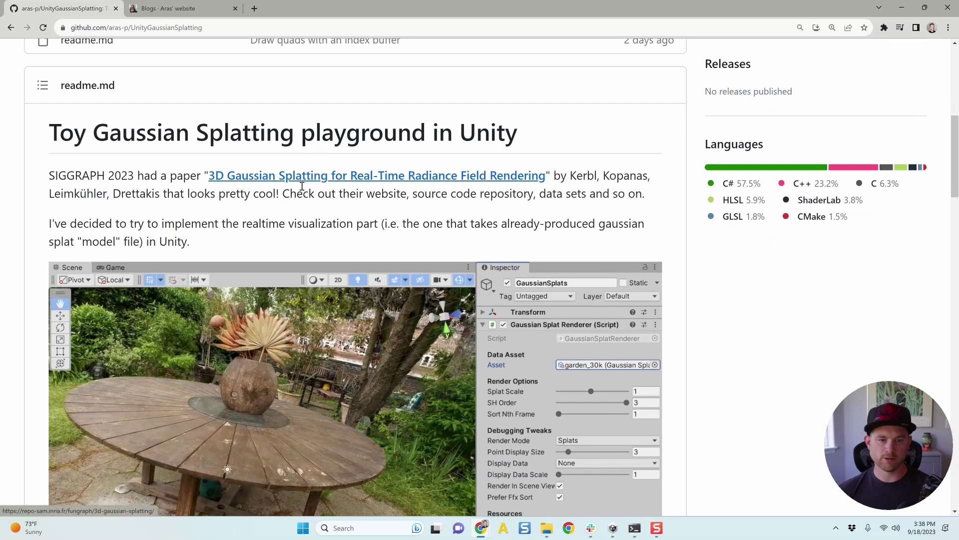
pyautogui.scroll(-1, 252, 210)
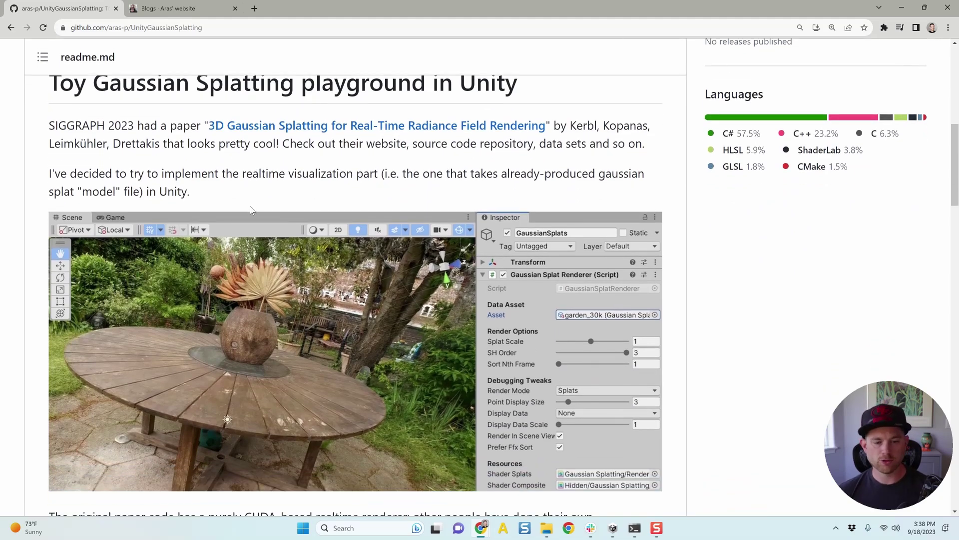
pyautogui.scroll(-5, 251, 210)
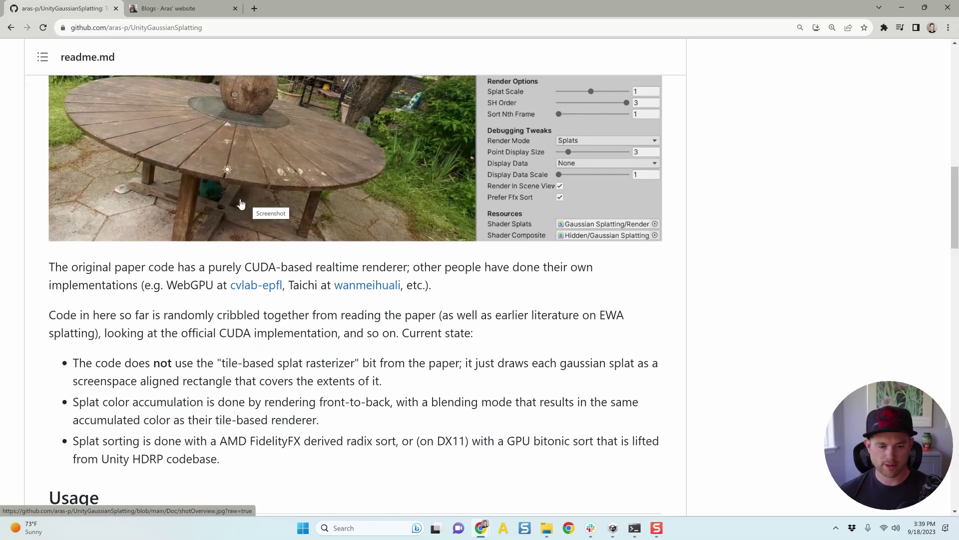
pyautogui.scroll(-3, 208, 221)
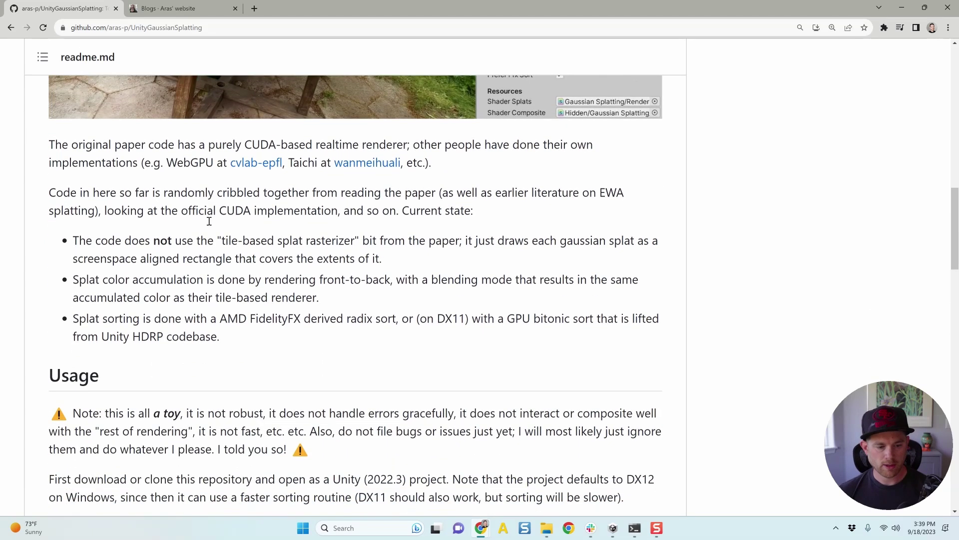
pyautogui.scroll(-10, 209, 221)
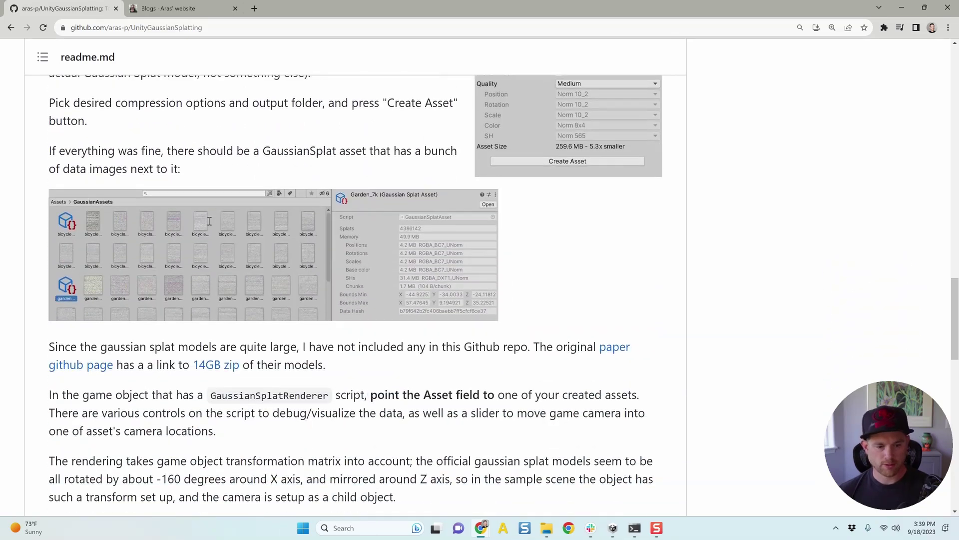
pyautogui.scroll(-2, 208, 221)
pyautogui.scroll(20, 215, 240)
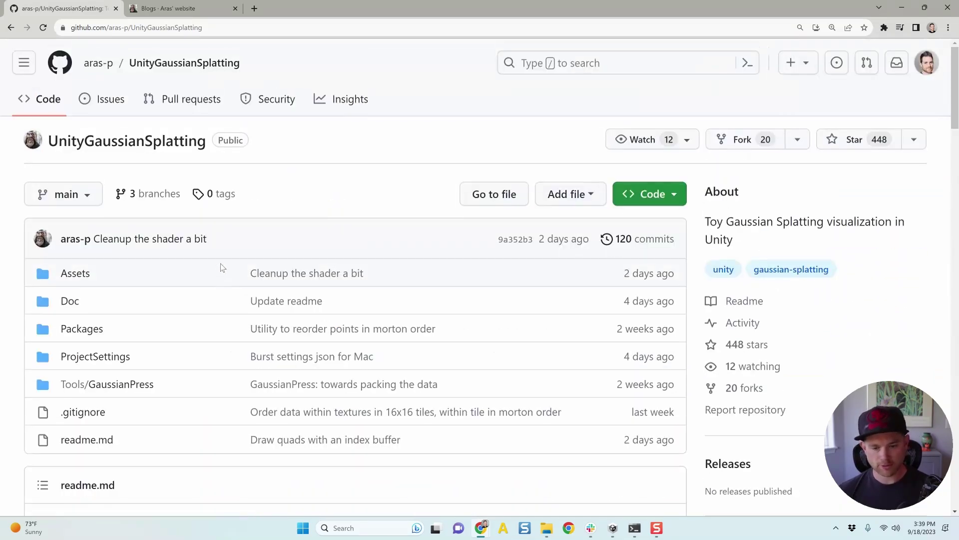
pyautogui.scroll(-5, 220, 263)
pyautogui.scroll(5, 220, 263)
# Step: Open a Command Prompt window over the repository page and enlarge its text
pyautogui.moveTo(624, 529)
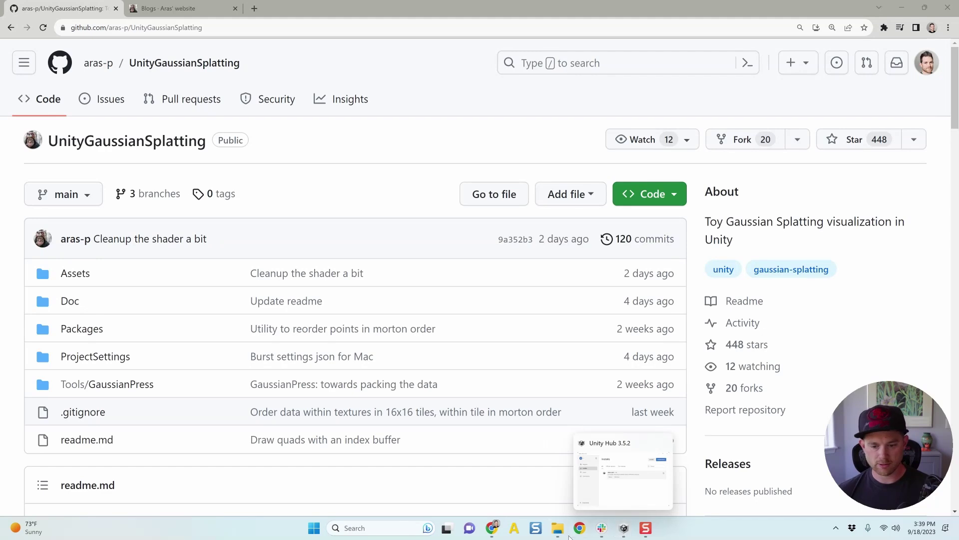
pyautogui.press('super')
pyautogui.write('cmd')
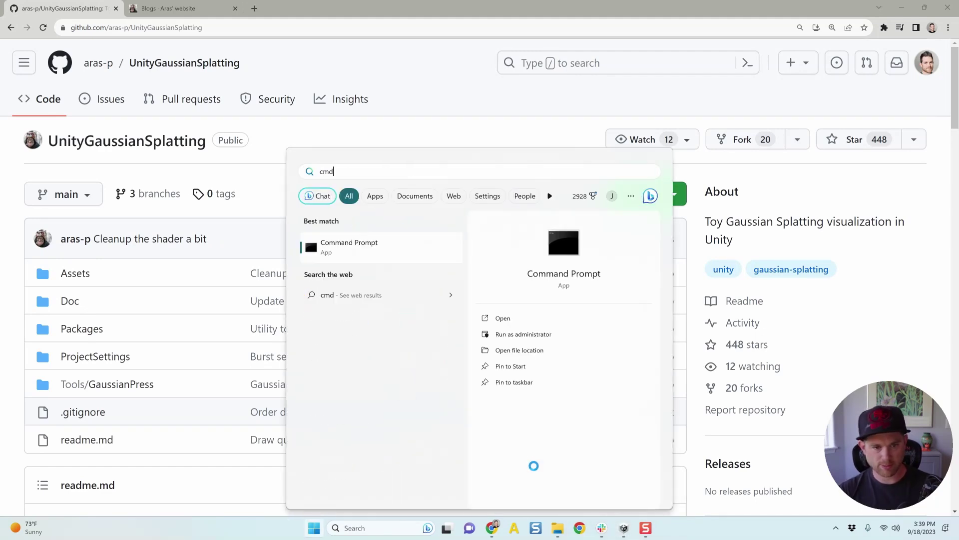
pyautogui.press('Return')
pyautogui.moveTo(393, 70); pyautogui.dragTo(500, 89)
pyautogui.keyDown('ctrl'); pyautogui.scroll(4, 349, 185); pyautogui.keyUp('ctrl')
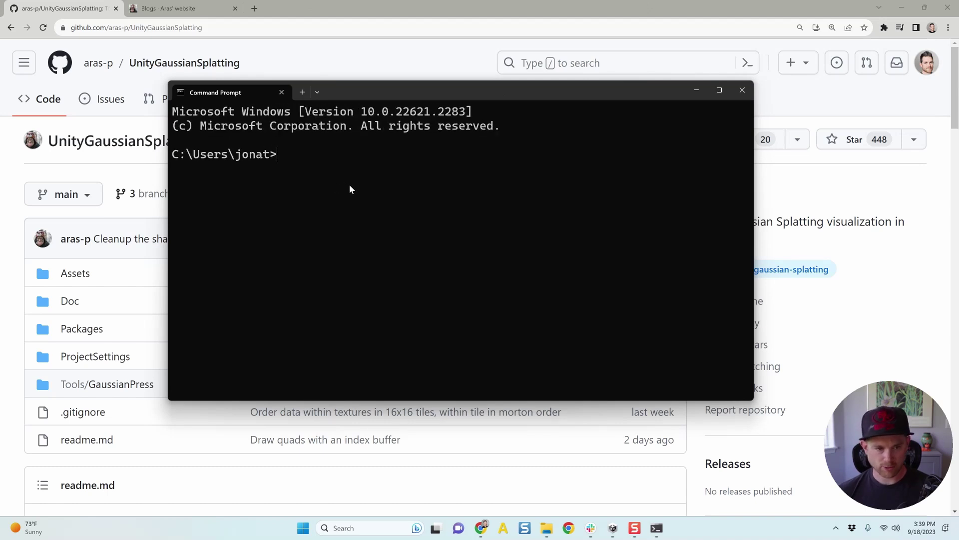
# Step: Clone the UnityGaussianSplatting repository into the home folder with git clone, using the HTTPS URL copied from its GitHub page
pyautogui.write('git clin')
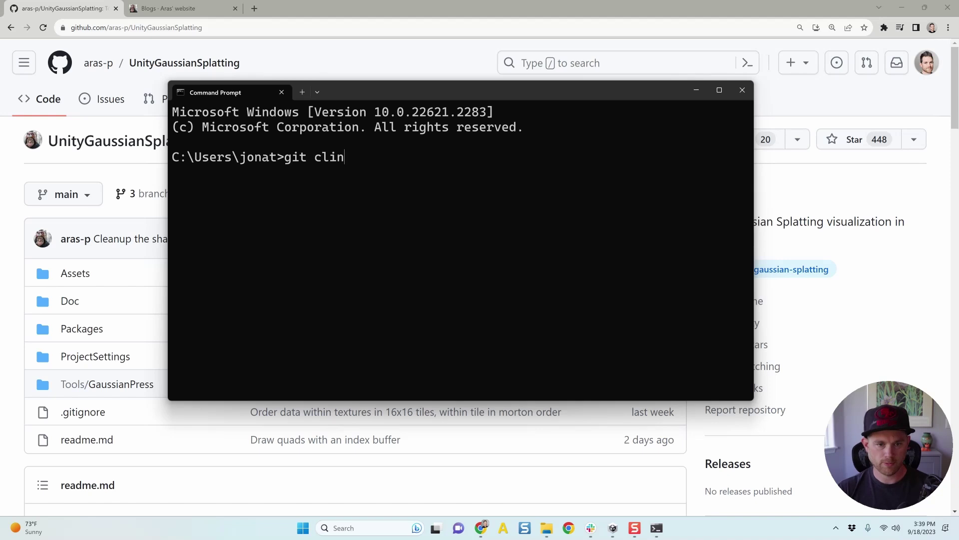
pyautogui.write('one')
pyautogui.click(338, 5)
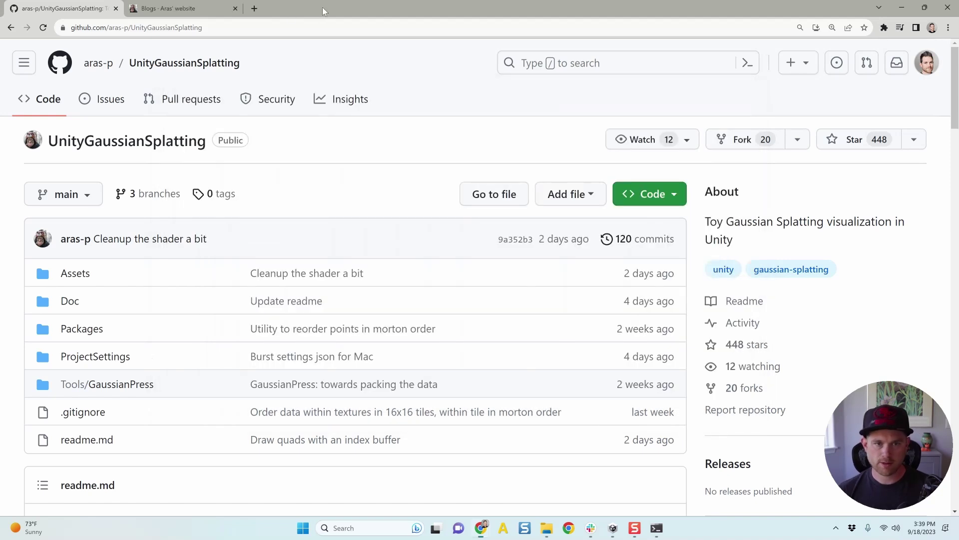
pyautogui.click(645, 193)
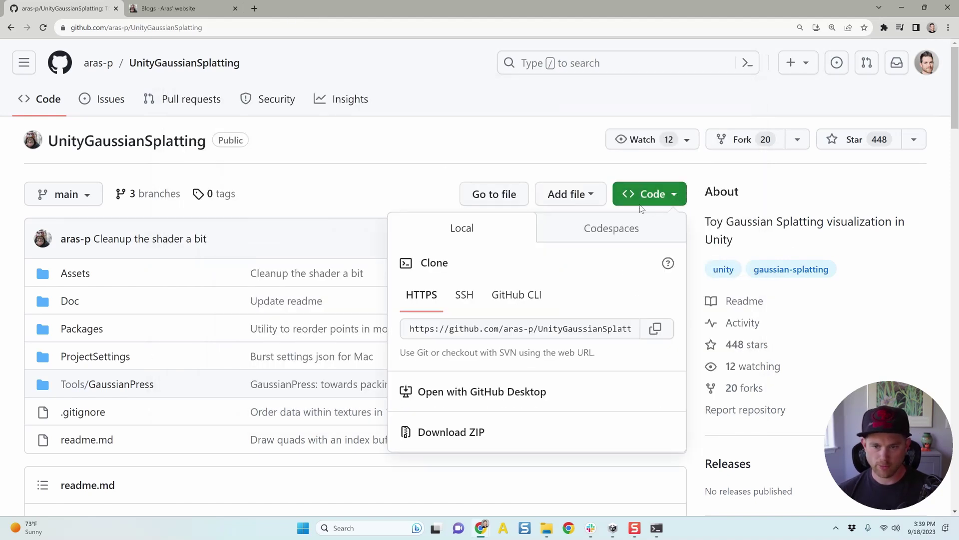
pyautogui.click(655, 329)
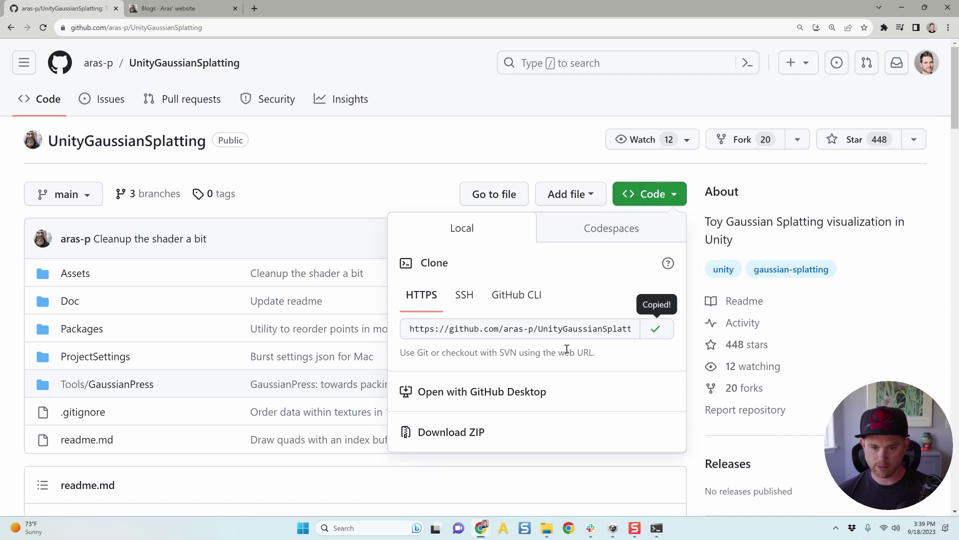
pyautogui.click(656, 528)
pyautogui.hotkey('ctrl', 'v')
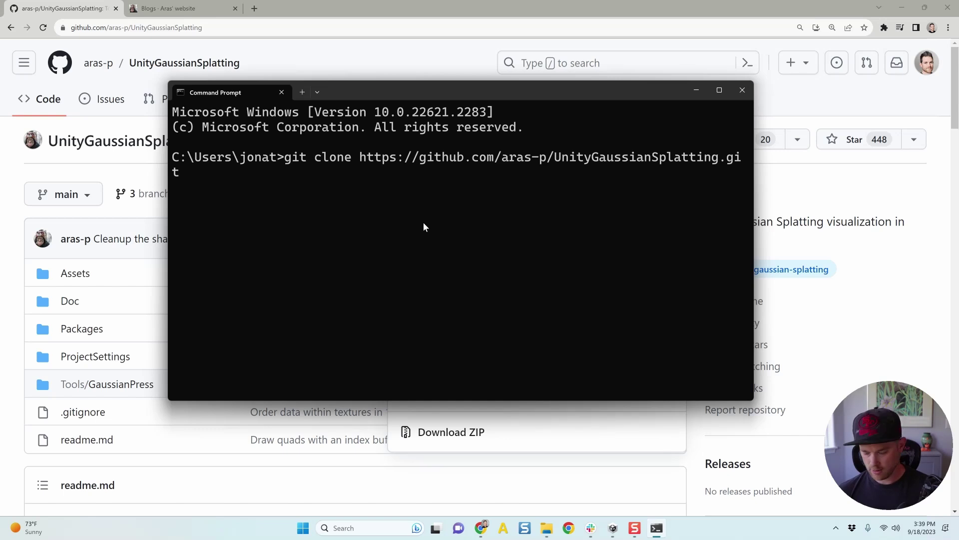
pyautogui.press('Return')
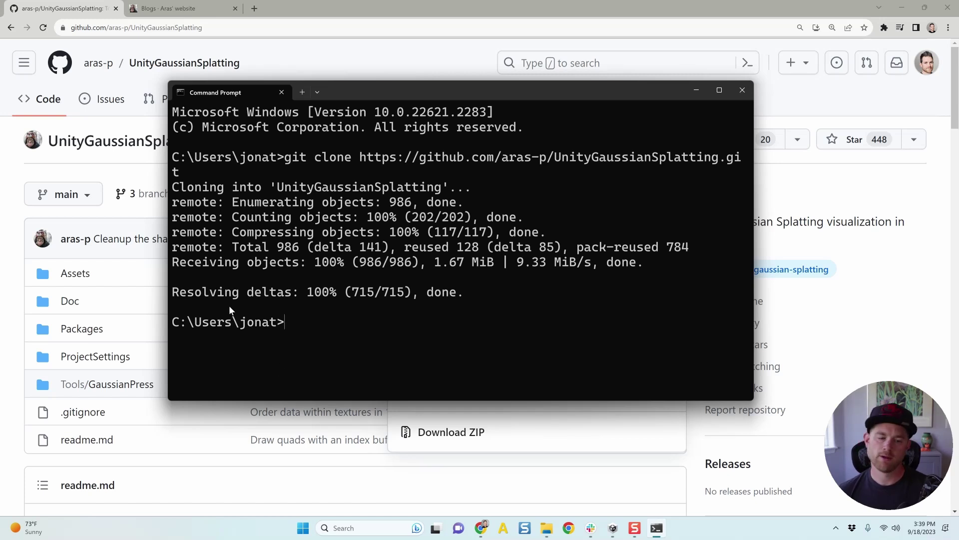
# Step: Switch to File Explorer, refresh the home folder and locate the cloned UnityGaussianSplatting folder
pyautogui.click(547, 527)
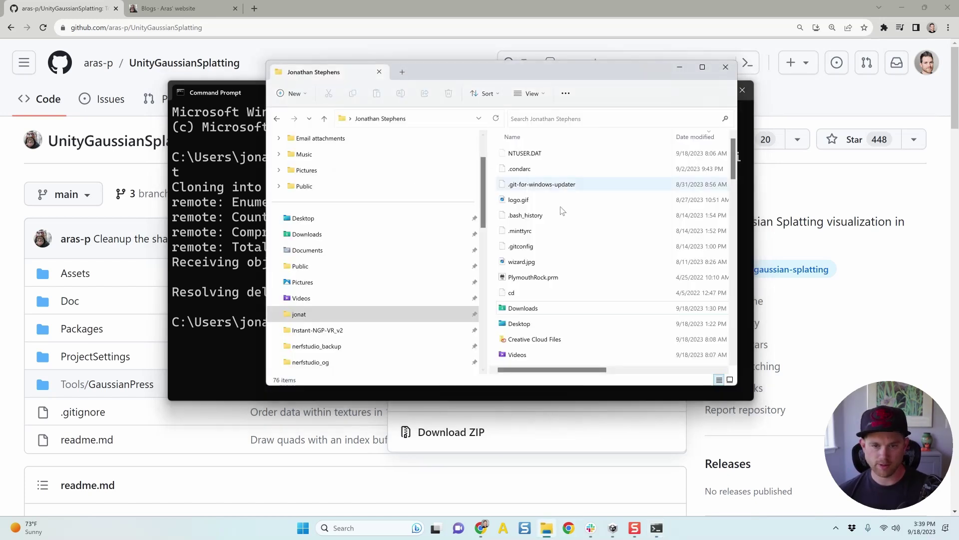
pyautogui.click(495, 118)
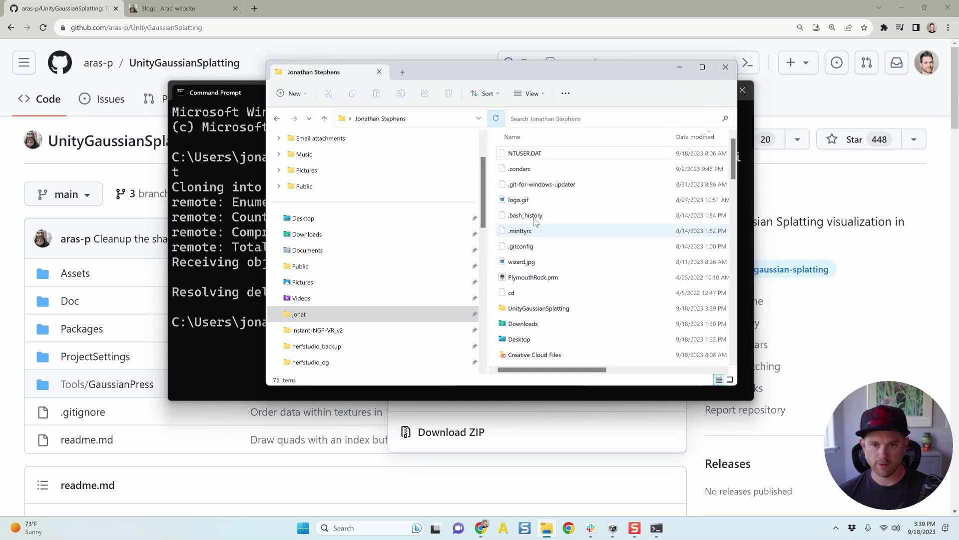
pyautogui.click(539, 310)
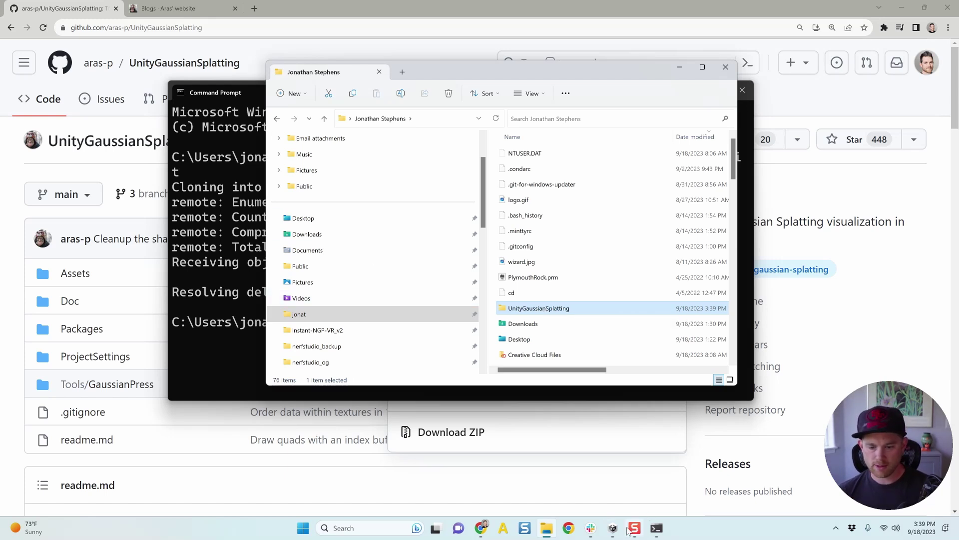
# Step: Check the Unity version required in the readme's Usage section against the editor versions installed in Unity Hub
pyautogui.click(613, 528)
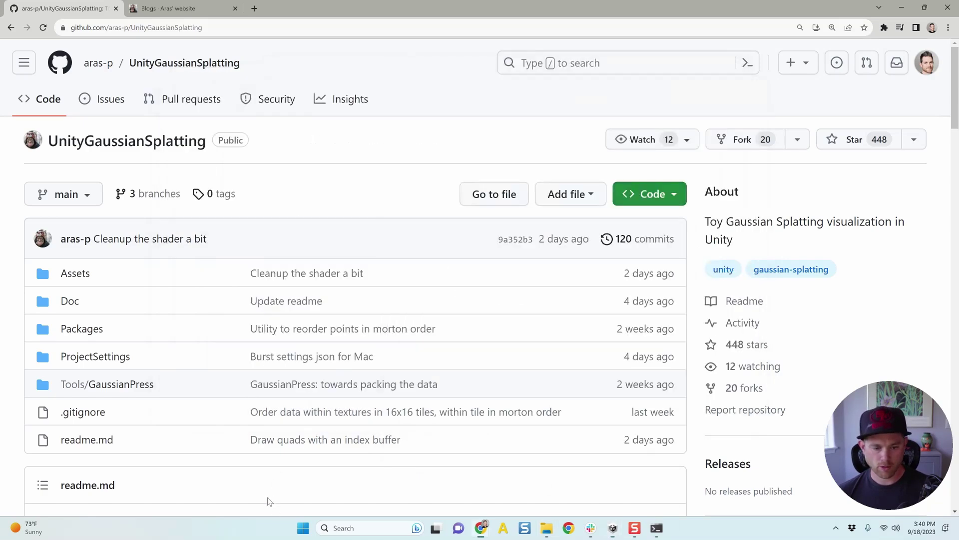
pyautogui.scroll(-10, 260, 422)
pyautogui.scroll(-7, 260, 422)
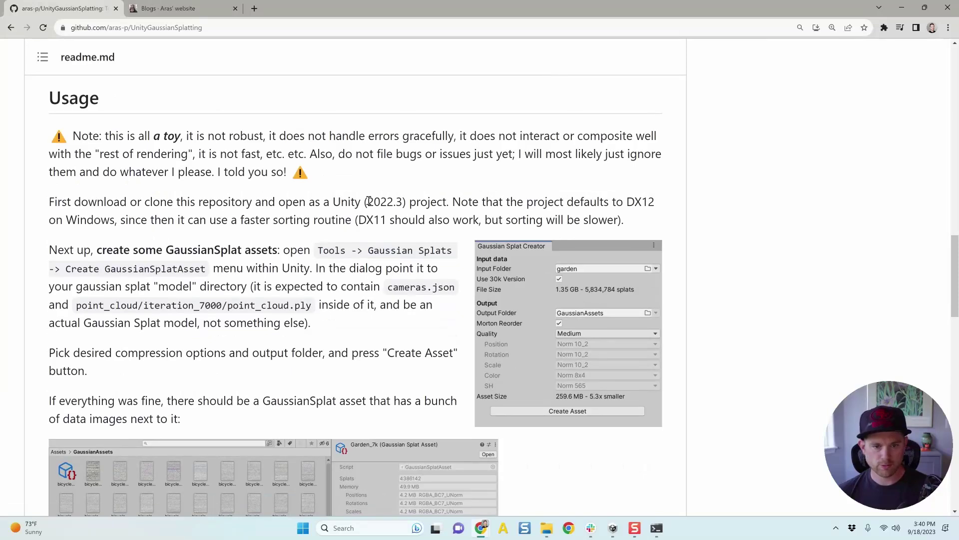
pyautogui.moveTo(368, 201); pyautogui.dragTo(403, 202)
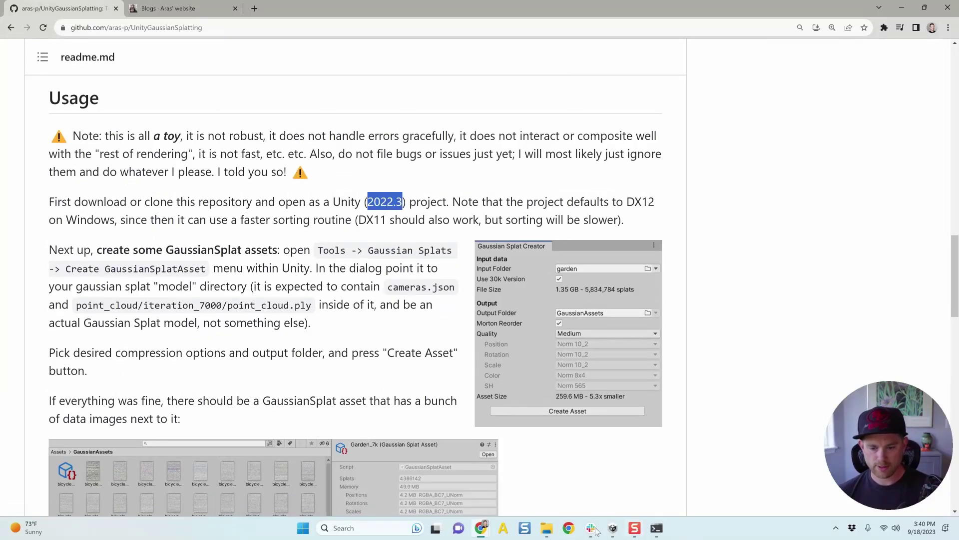
pyautogui.click(613, 528)
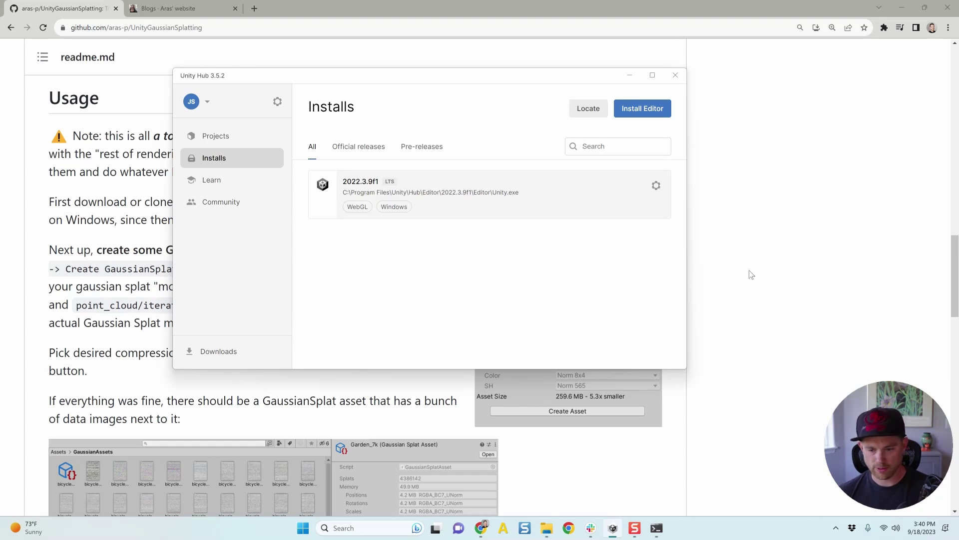
pyautogui.click(858, 187)
# Step: Open GSTestScene.unity from the cloned project's Assets folder, continuing with the non-matching editor version and allowing Unity Editor through the firewall
pyautogui.click(546, 528)
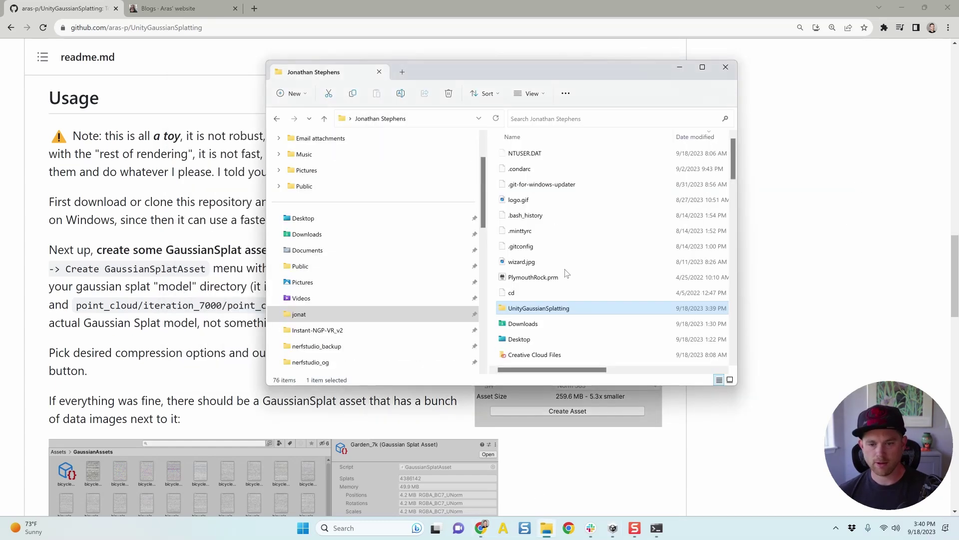
pyautogui.doubleClick(553, 311)
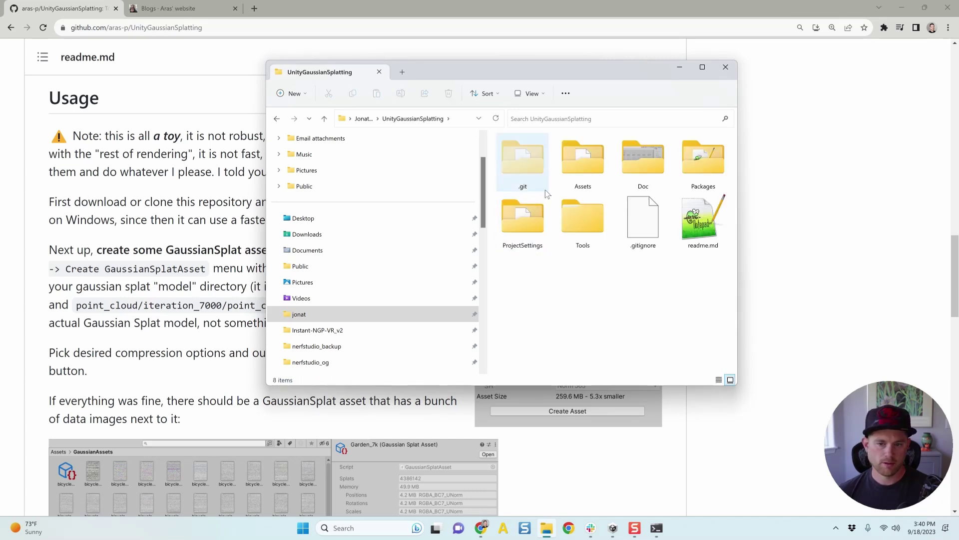
pyautogui.doubleClick(581, 170)
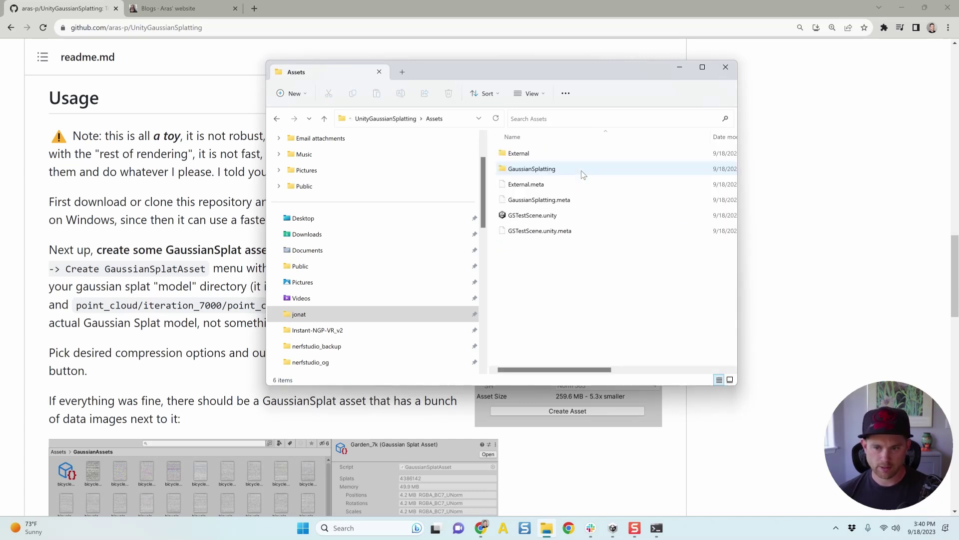
pyautogui.click(552, 219)
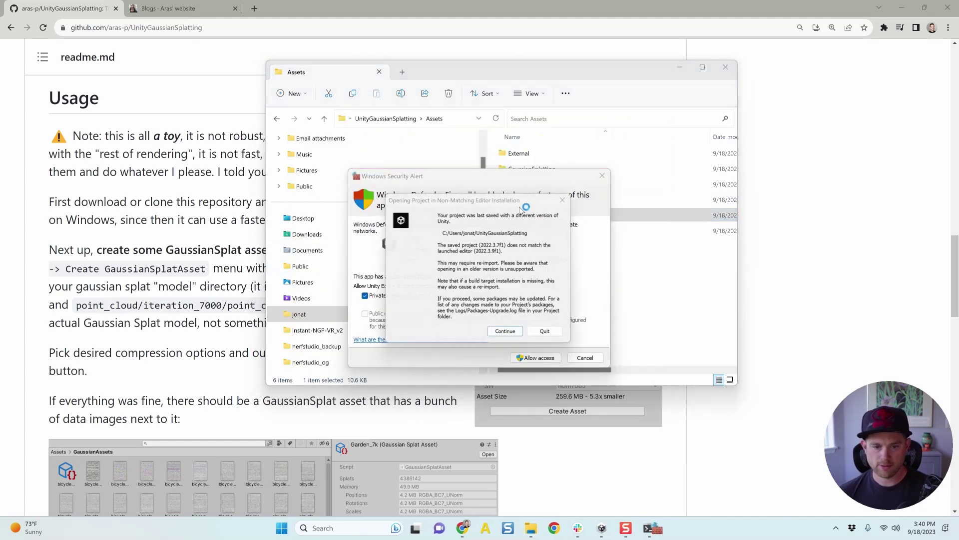
pyautogui.click(506, 337)
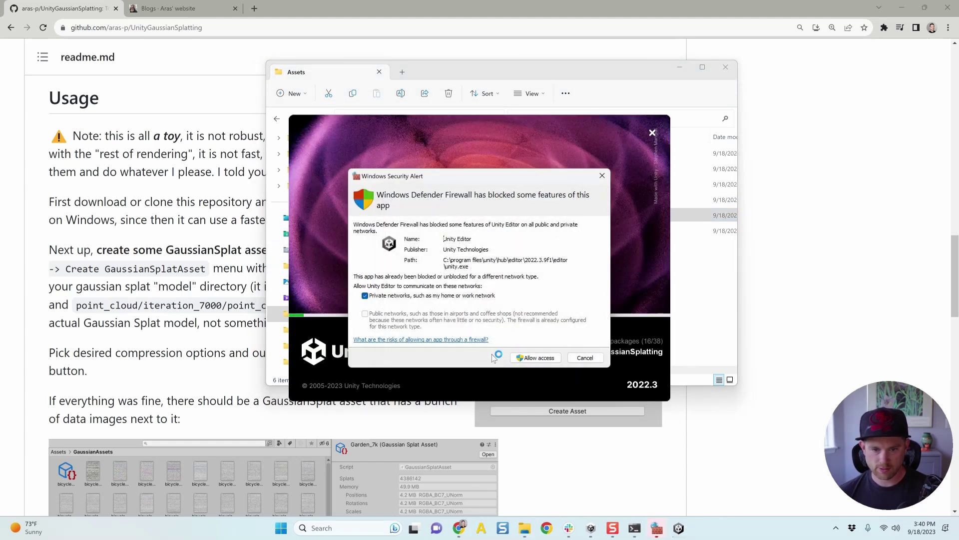
pyautogui.click(530, 358)
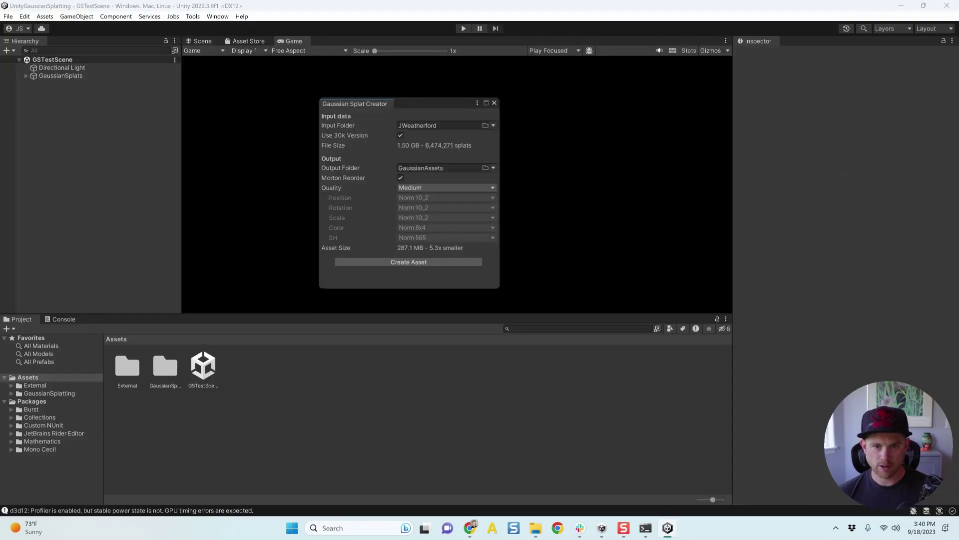
# Step: Close the Gaussian Splat Creator window and reopen it with the Create GaussianSplatAsset command
pyautogui.click(495, 103)
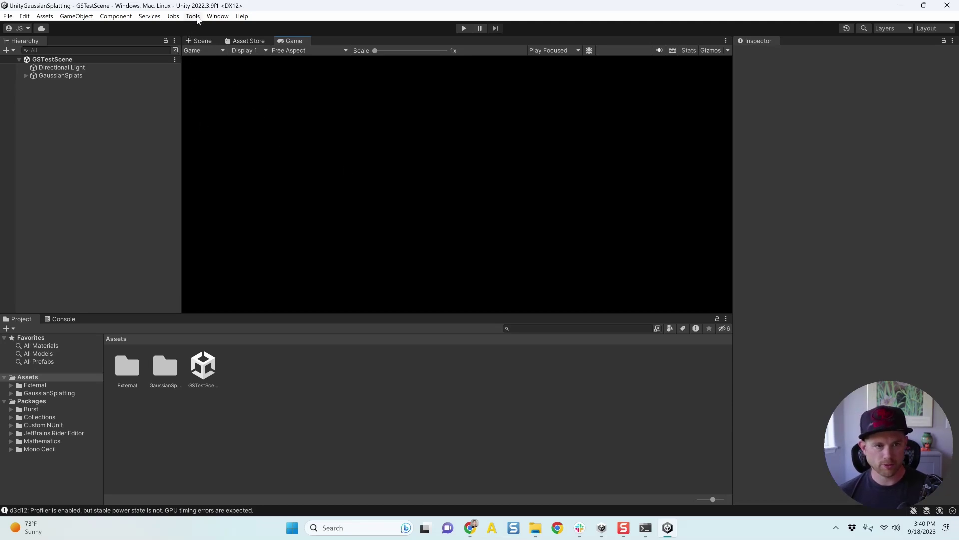
pyautogui.click(193, 16)
pyautogui.moveTo(210, 28)
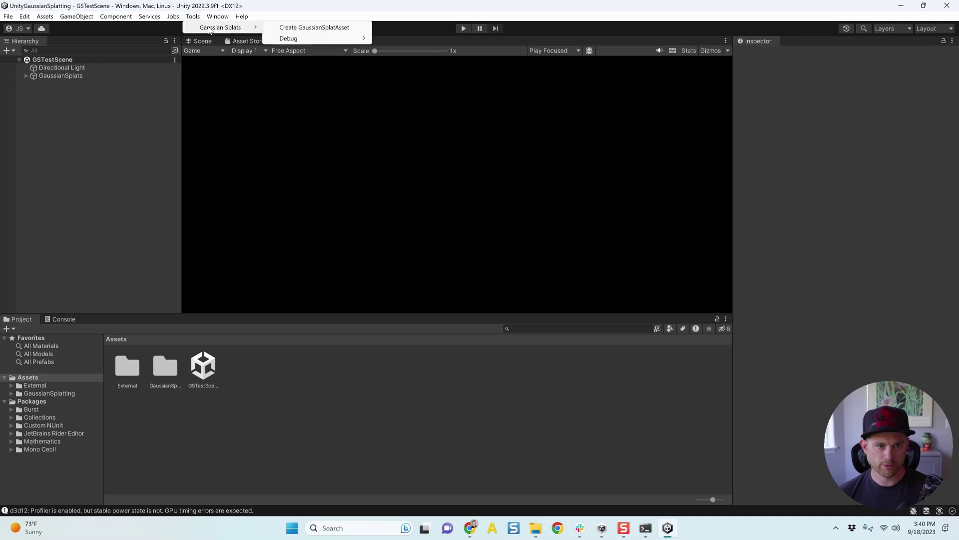
pyautogui.click(346, 30)
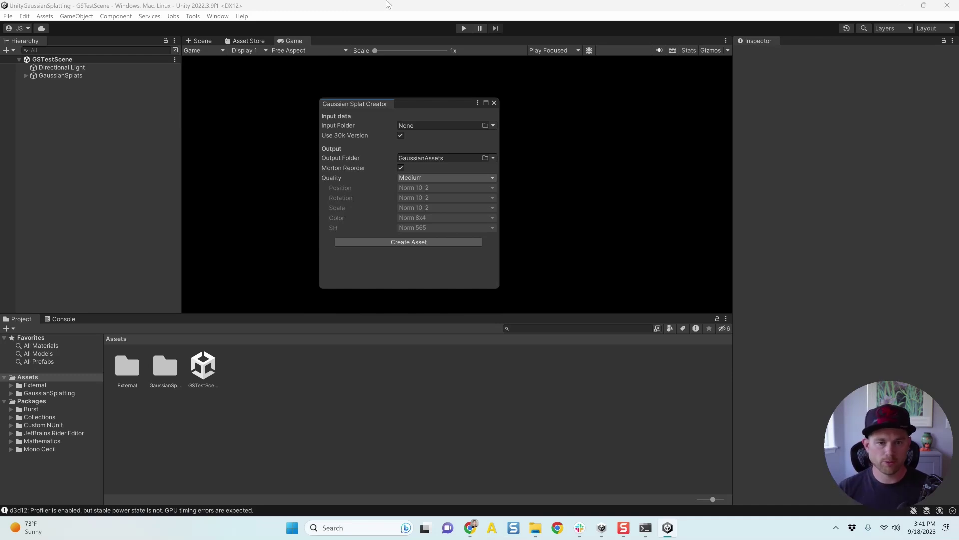
pyautogui.click(484, 123)
pyautogui.click(188, 46)
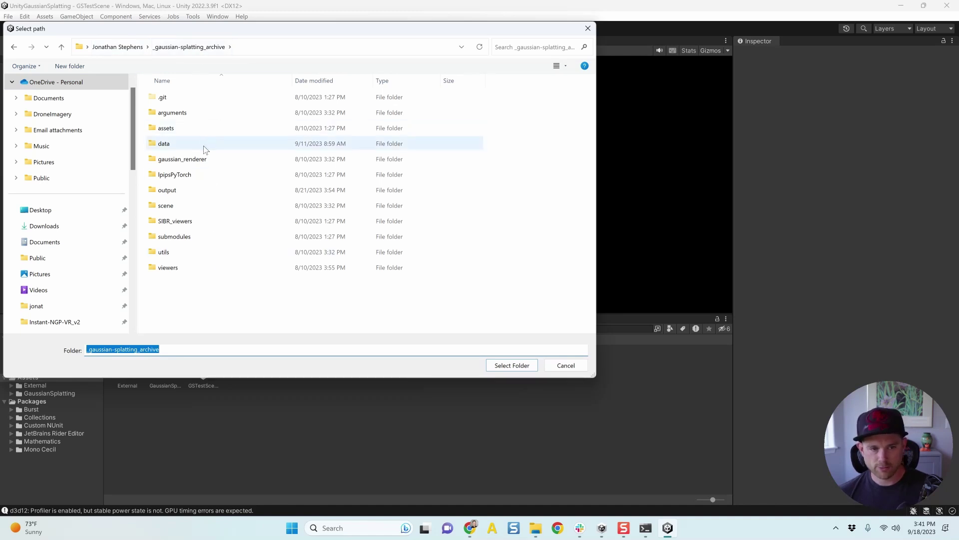
pyautogui.doubleClick(225, 193)
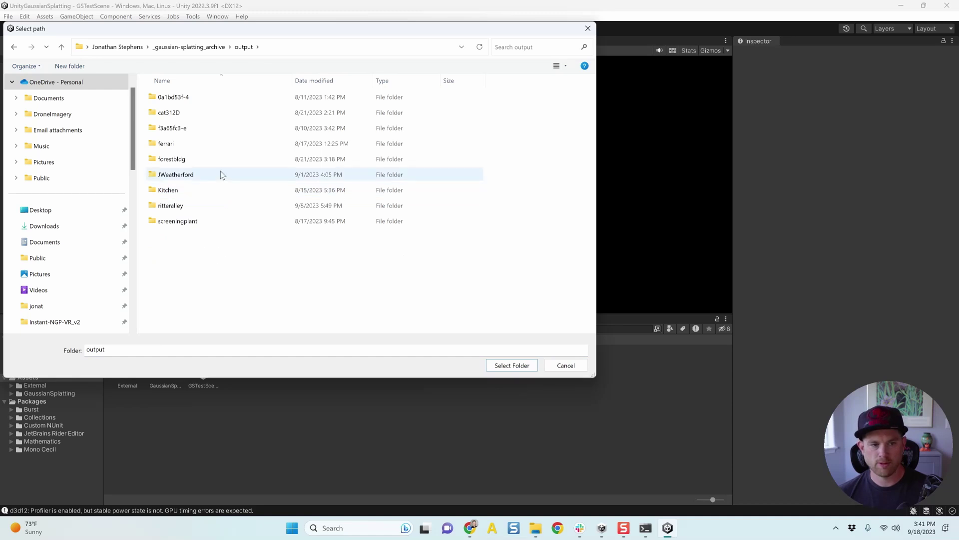
pyautogui.click(200, 179)
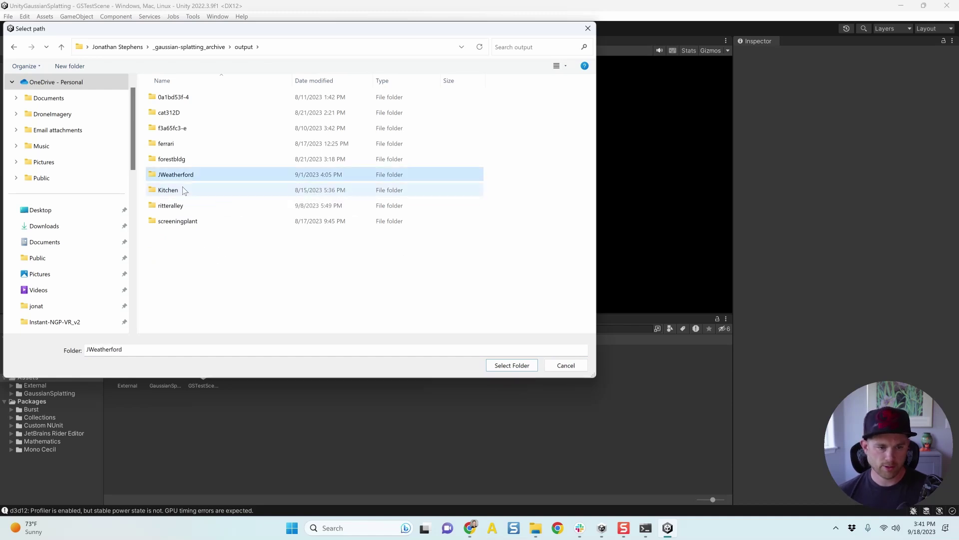
pyautogui.doubleClick(201, 179)
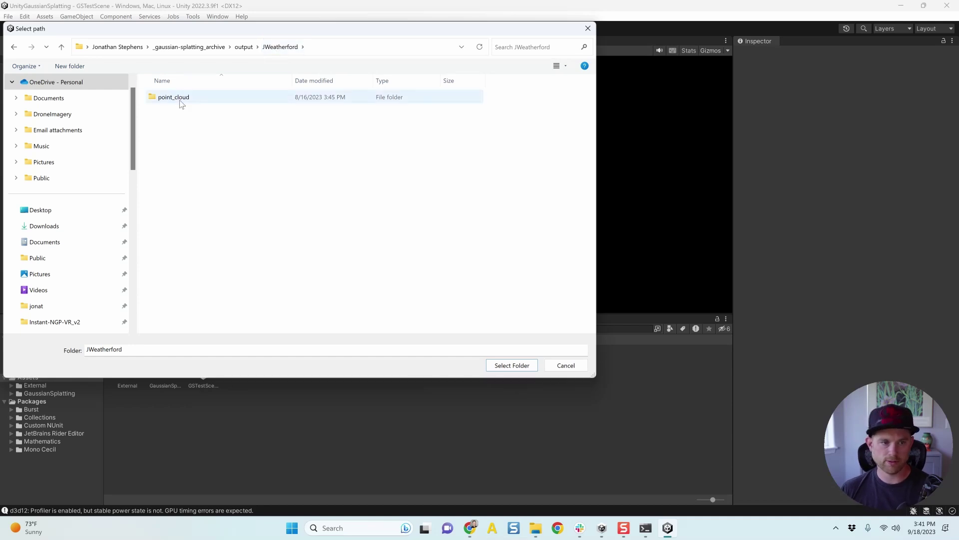
pyautogui.click(513, 367)
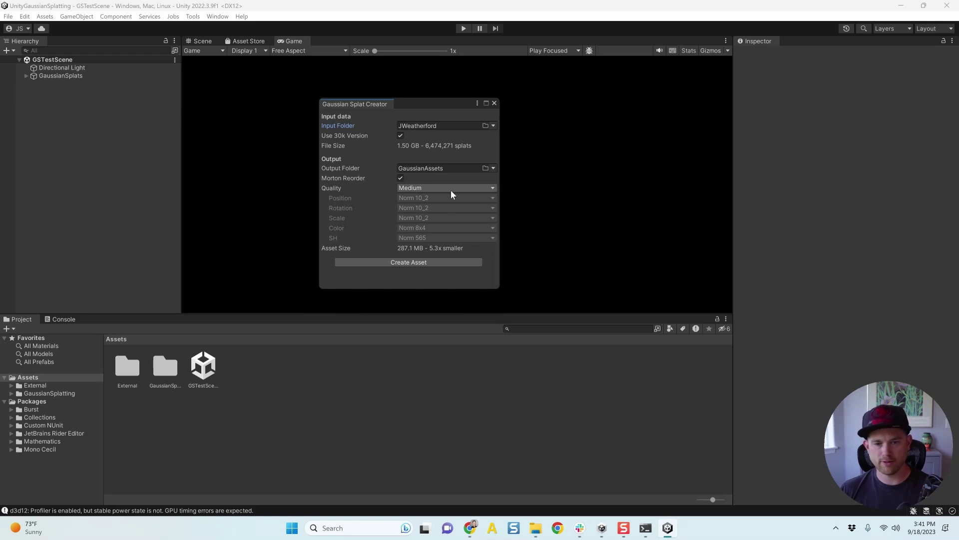
# Step: Check where the output folder would be located, cancel the choice, and look at the project's Assets folder in File Explorer
pyautogui.click(486, 168)
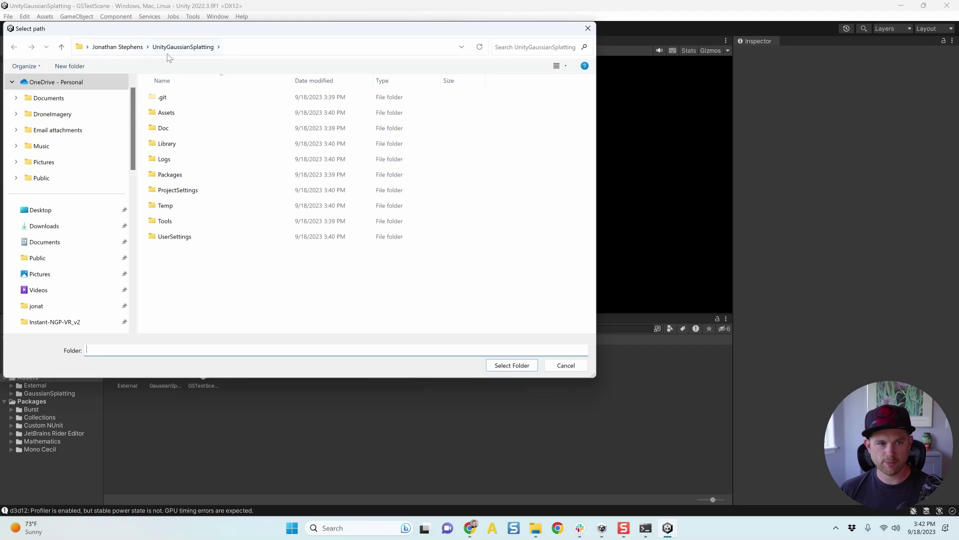
pyautogui.click(567, 365)
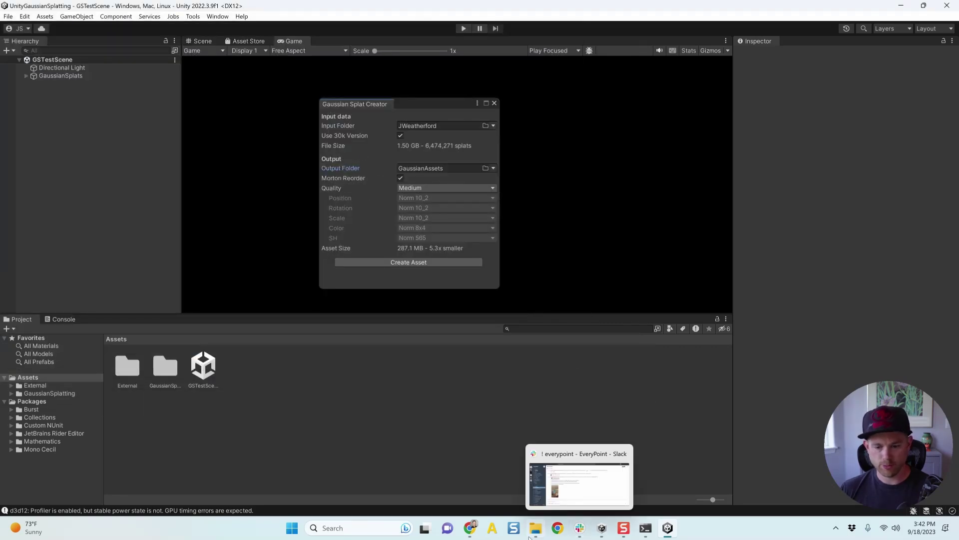
pyautogui.click(533, 472)
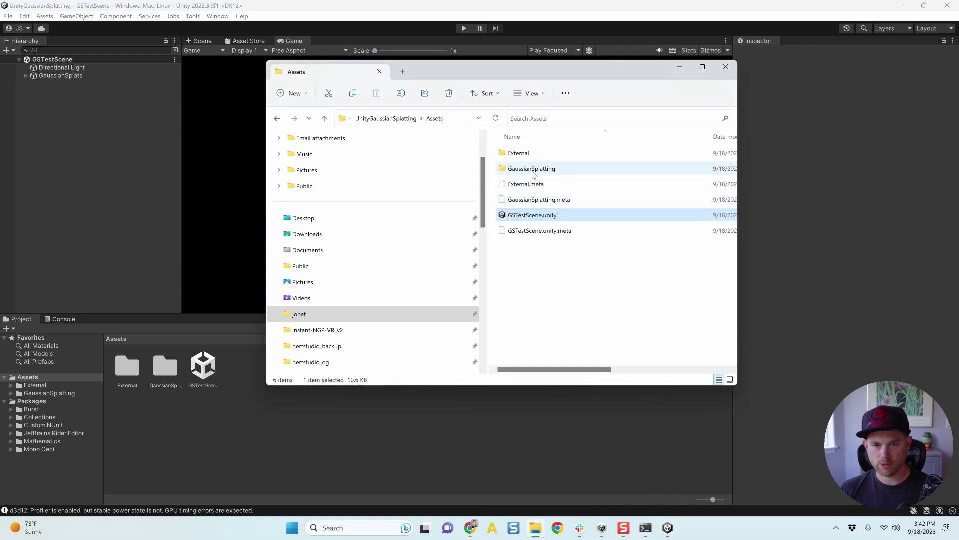
pyautogui.click(233, 175)
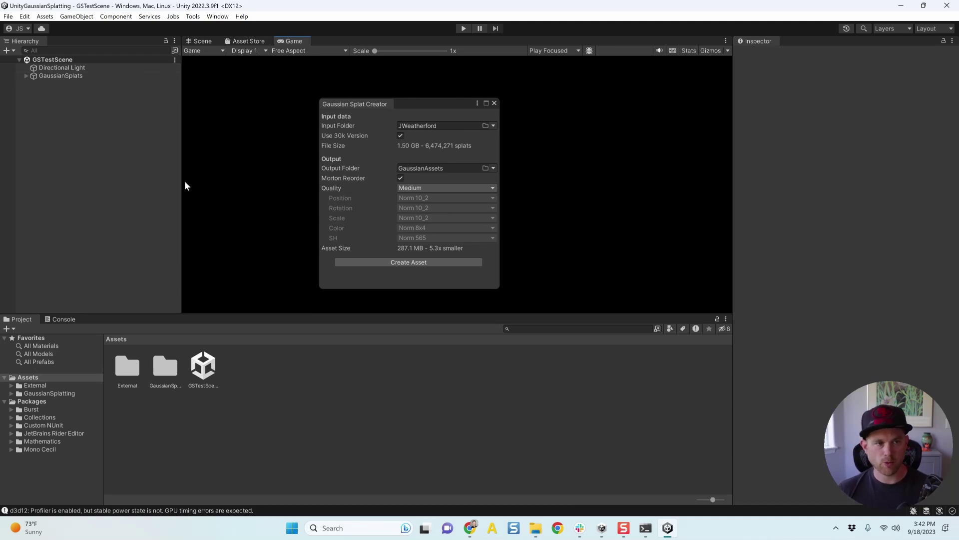
# Step: Switch to the browser, glance over the repository page, and find the quality preset comparison in the "Making Gaussian Splats smaller" blog post
pyautogui.hotkey('alt', 'Tab')
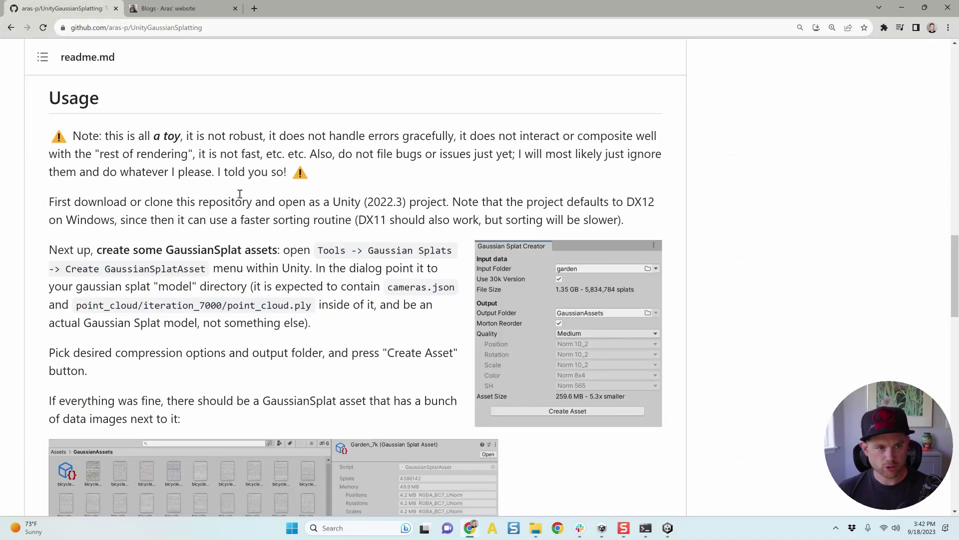
pyautogui.scroll(-1, 240, 199)
pyautogui.scroll(2, 238, 200)
pyautogui.scroll(15, 238, 201)
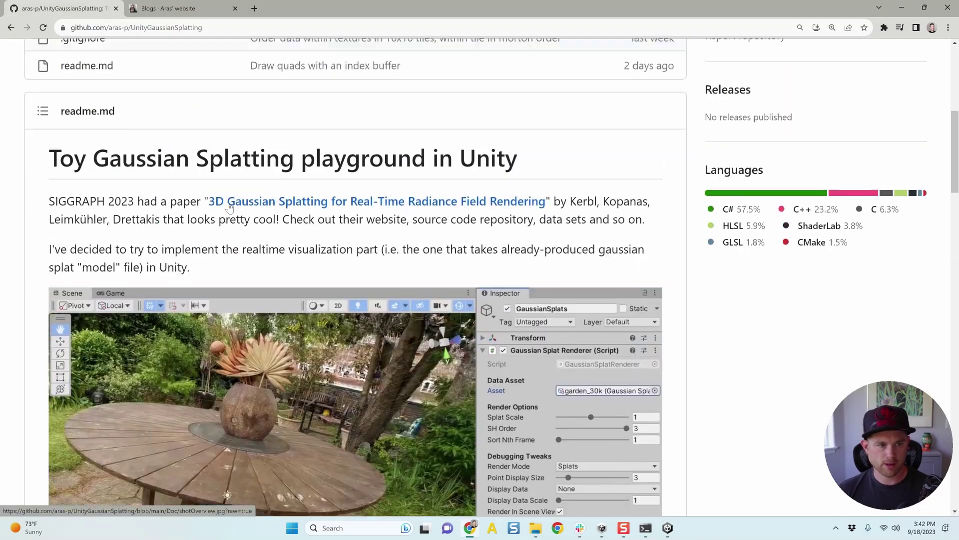
pyautogui.scroll(5, 229, 208)
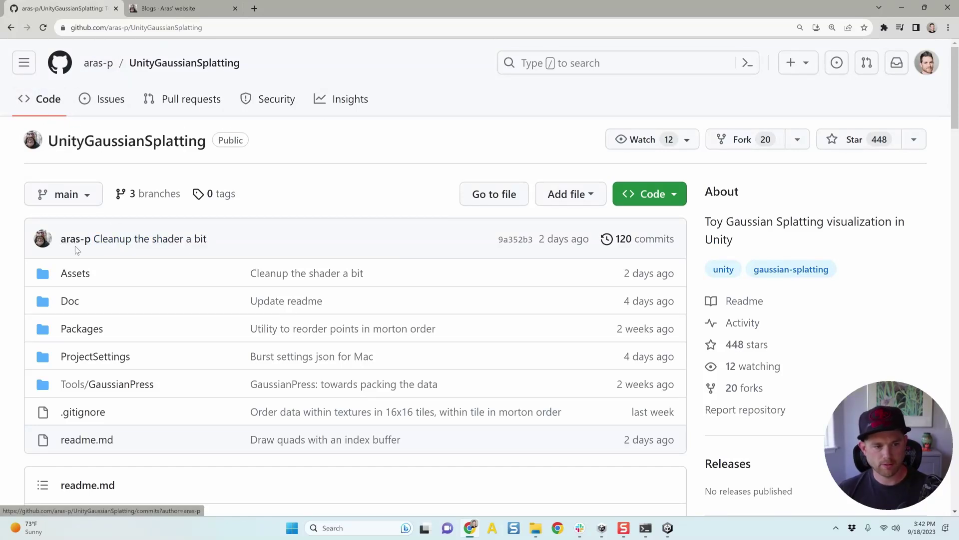
pyautogui.click(148, 6)
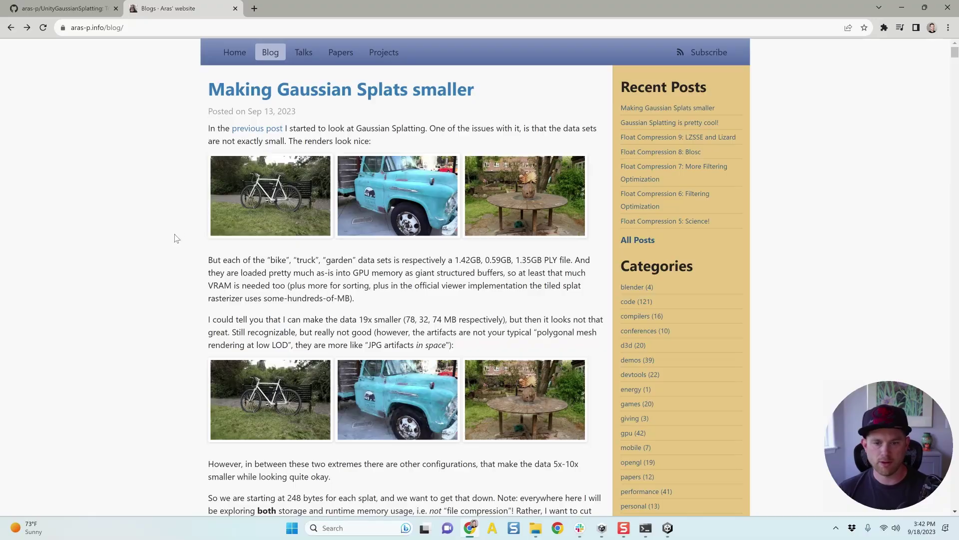
pyautogui.scroll(-5, 175, 233)
pyautogui.scroll(-20, 170, 215)
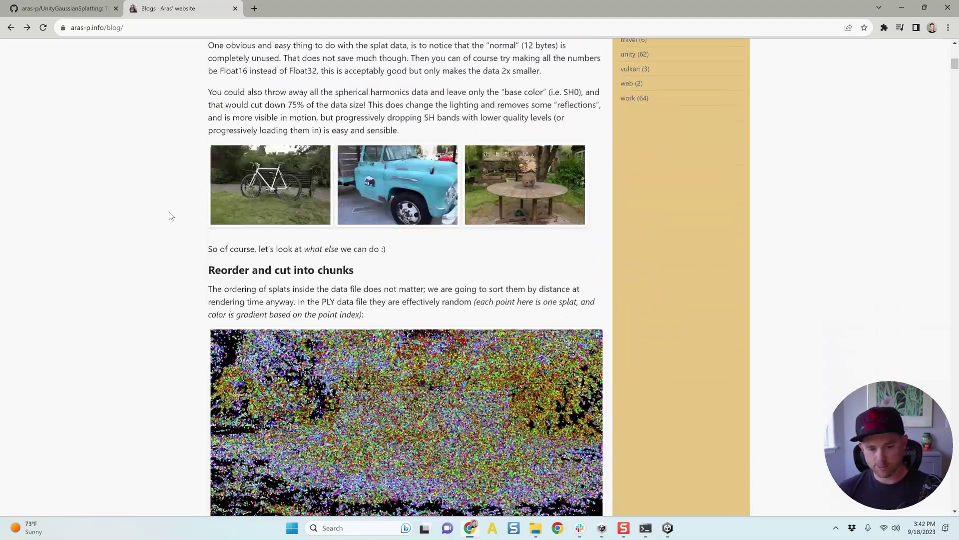
pyautogui.scroll(-20, 175, 208)
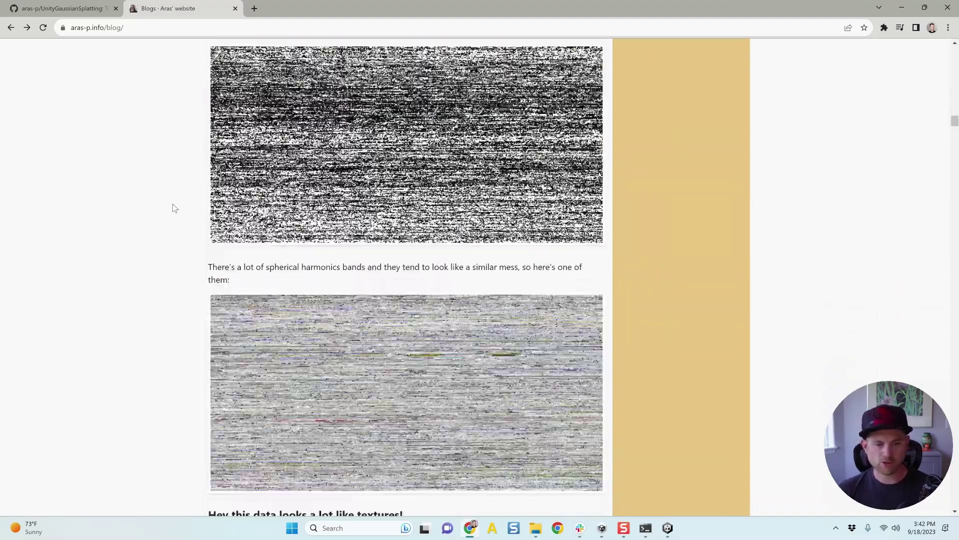
pyautogui.scroll(-3, 174, 208)
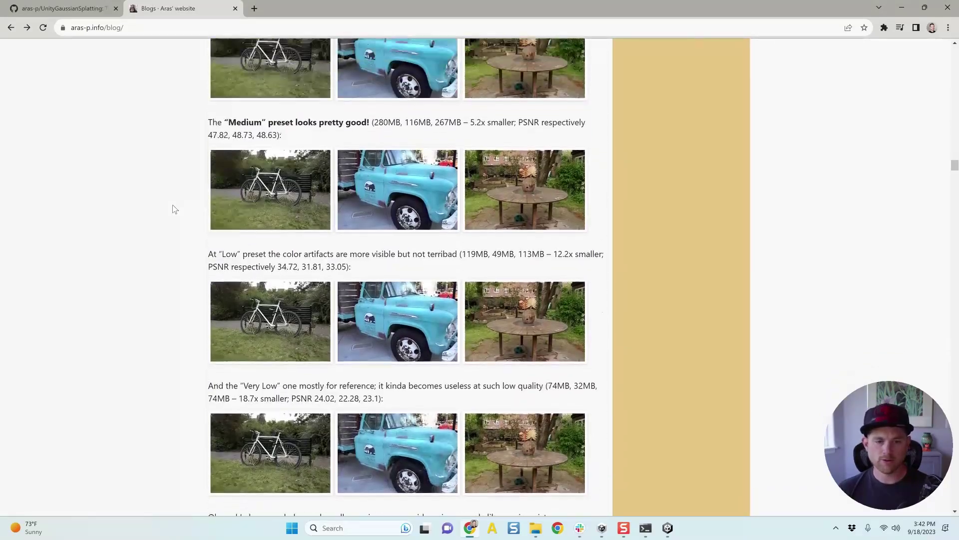
# Step: Examine the quality preset table and compare the sample images for the reference, Medium, Low and Very Low presets
pyautogui.scroll(2, 174, 208)
pyautogui.scroll(-1, 176, 207)
pyautogui.scroll(2, 177, 206)
pyautogui.scroll(1, 176, 206)
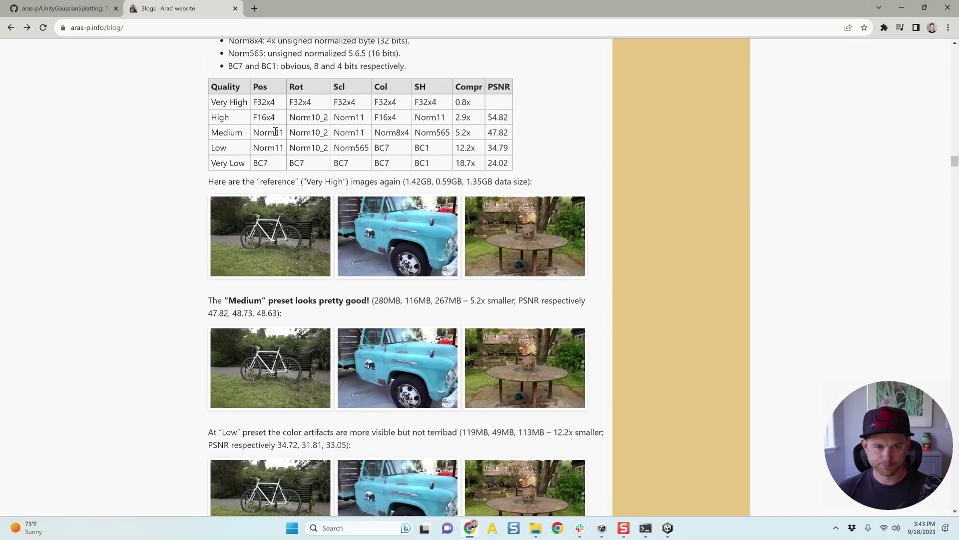
pyautogui.scroll(-1, 290, 297)
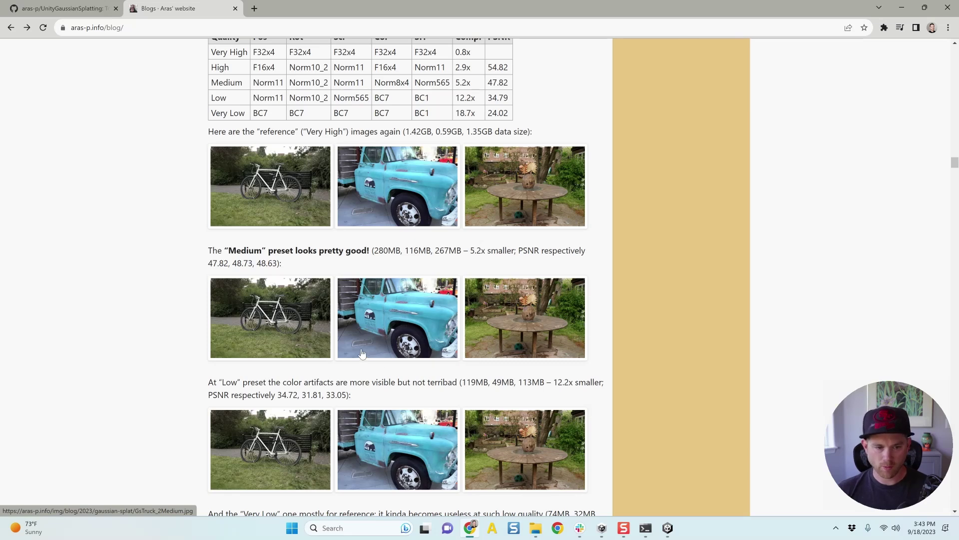
pyautogui.scroll(-1, 378, 366)
pyautogui.scroll(-2, 395, 249)
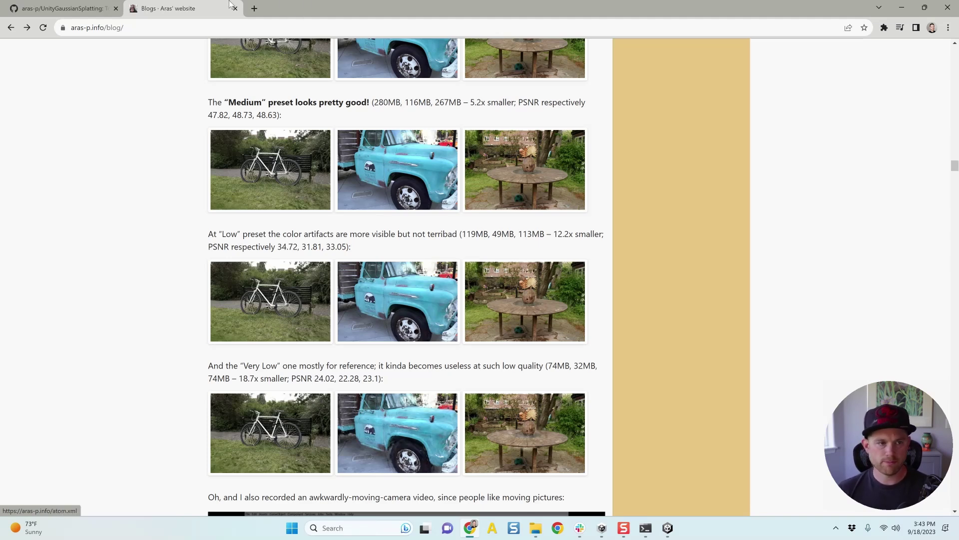
# Step: Switch back to Unity, create the splat asset with Very High quality, and close the Gaussian Splat Creator
pyautogui.click(668, 528)
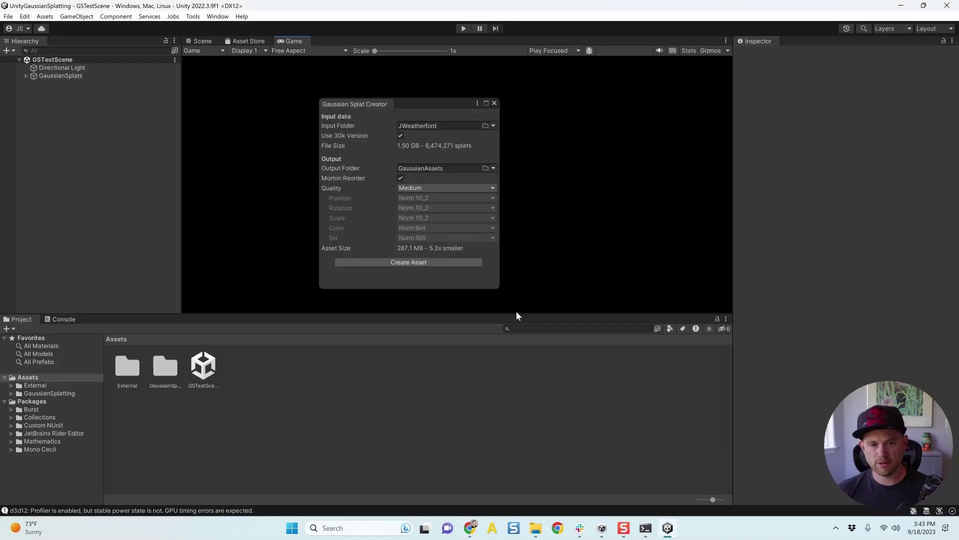
pyautogui.click(430, 188)
pyautogui.click(421, 252)
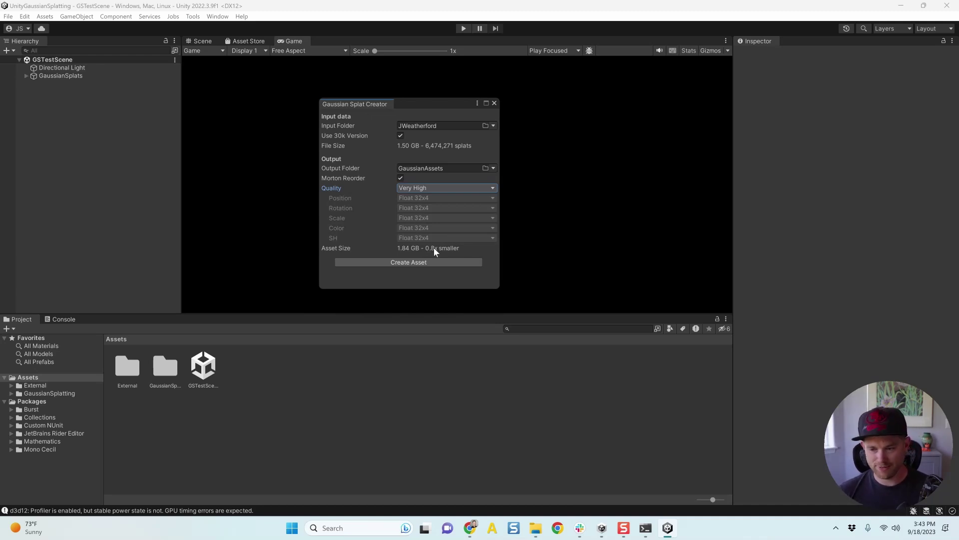
pyautogui.click(409, 263)
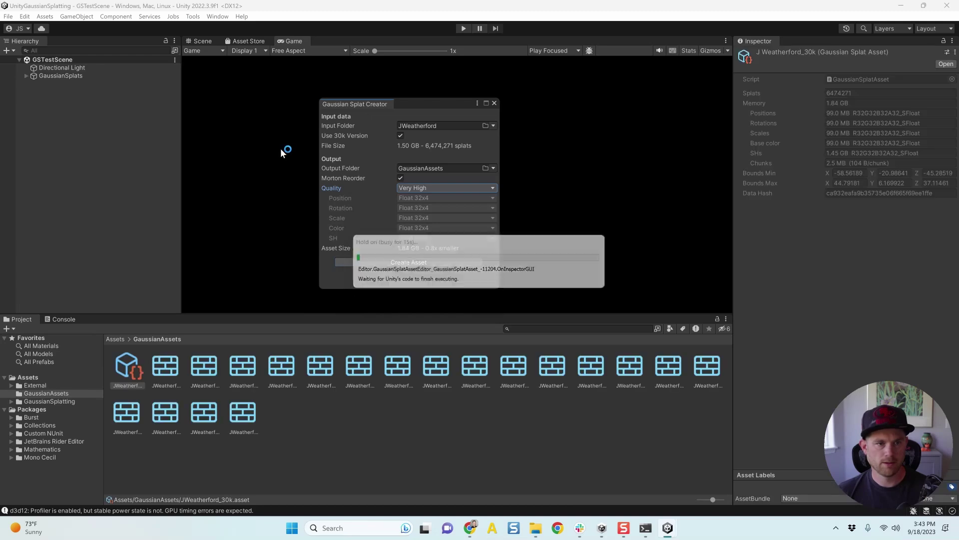
pyautogui.click(494, 103)
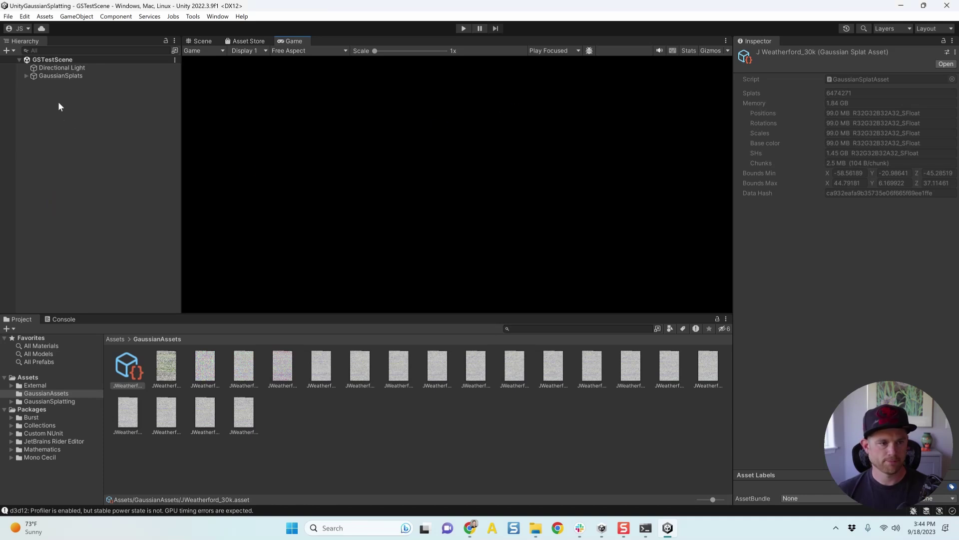
pyautogui.click(60, 76)
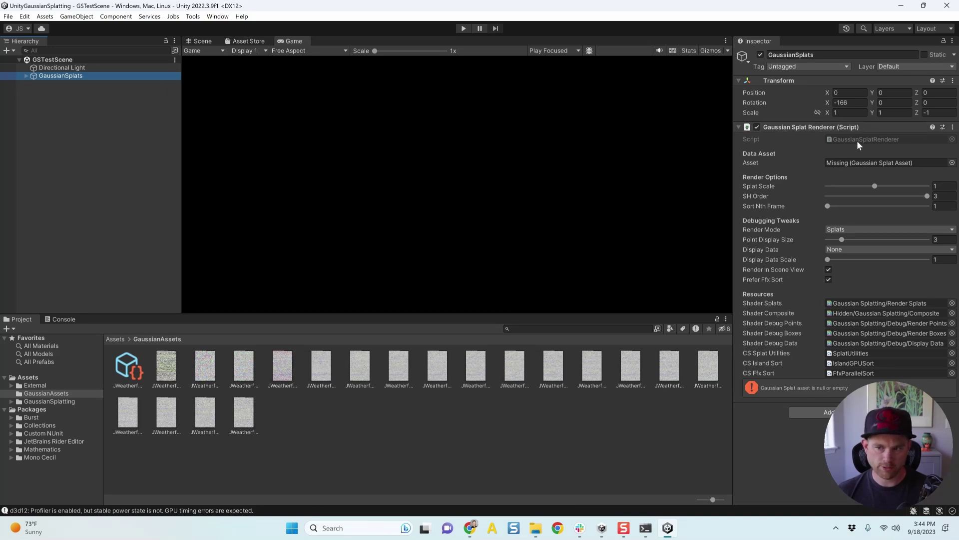
pyautogui.click(127, 370)
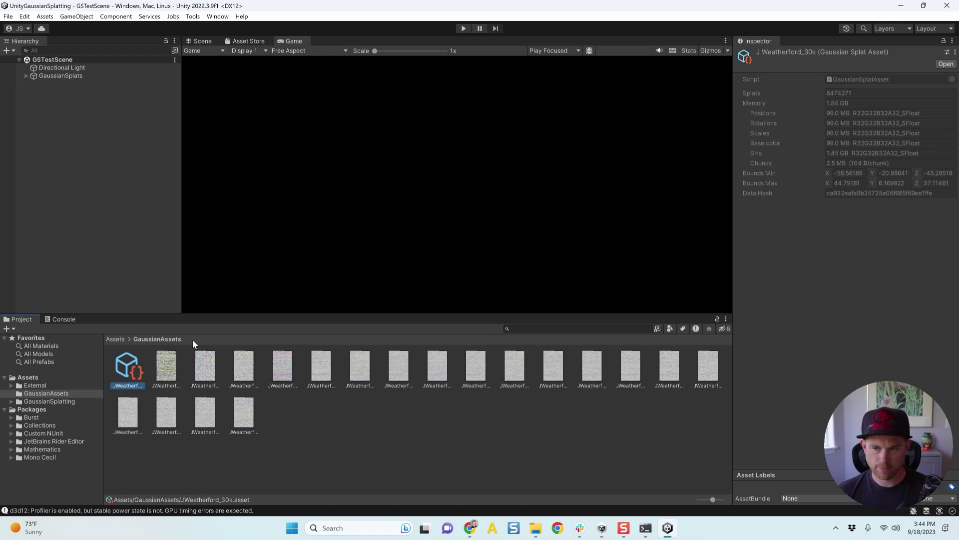
pyautogui.click(102, 76)
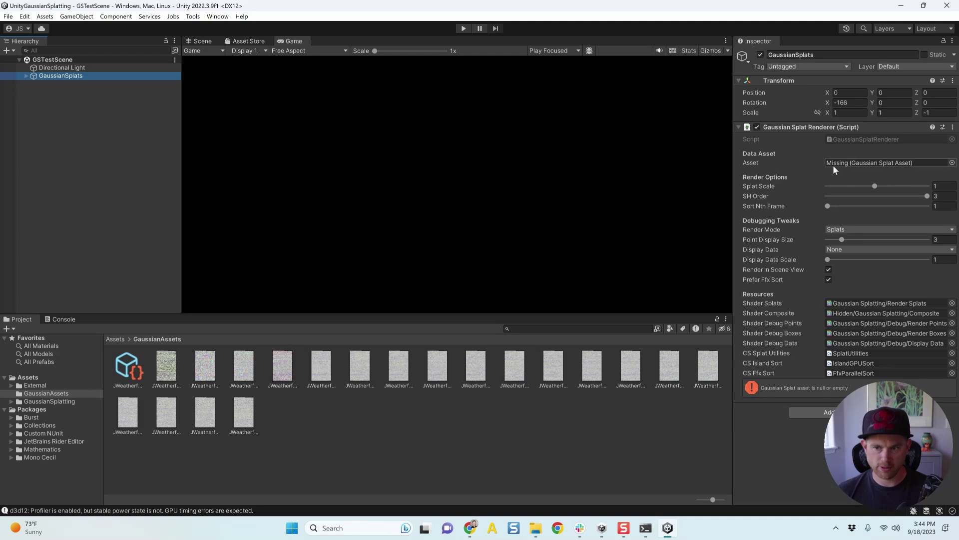
pyautogui.moveTo(127, 368); pyautogui.dragTo(888, 163)
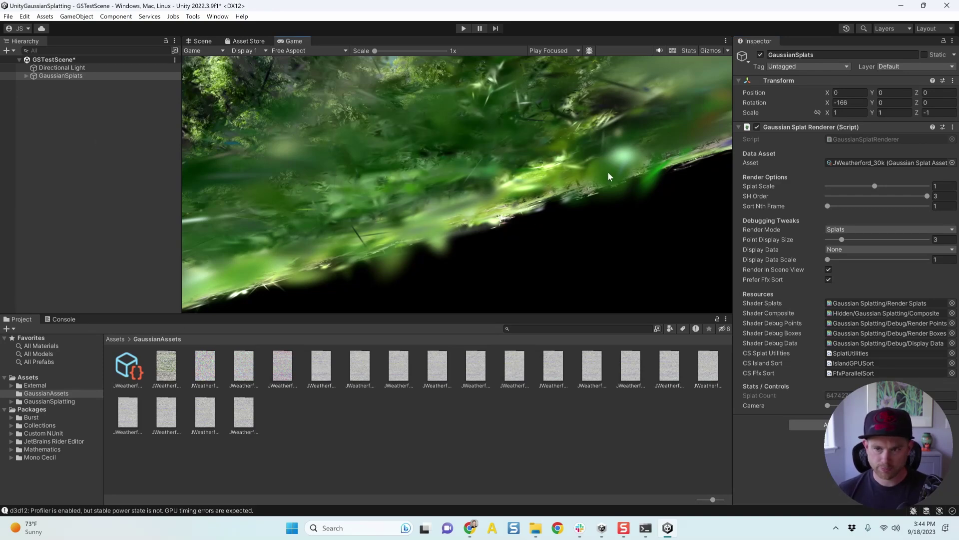
# Step: Show the splat in the Scene view and inspect it from several viewpoints with the GaussianSplats object selected
pyautogui.click(62, 68)
pyautogui.click(61, 75)
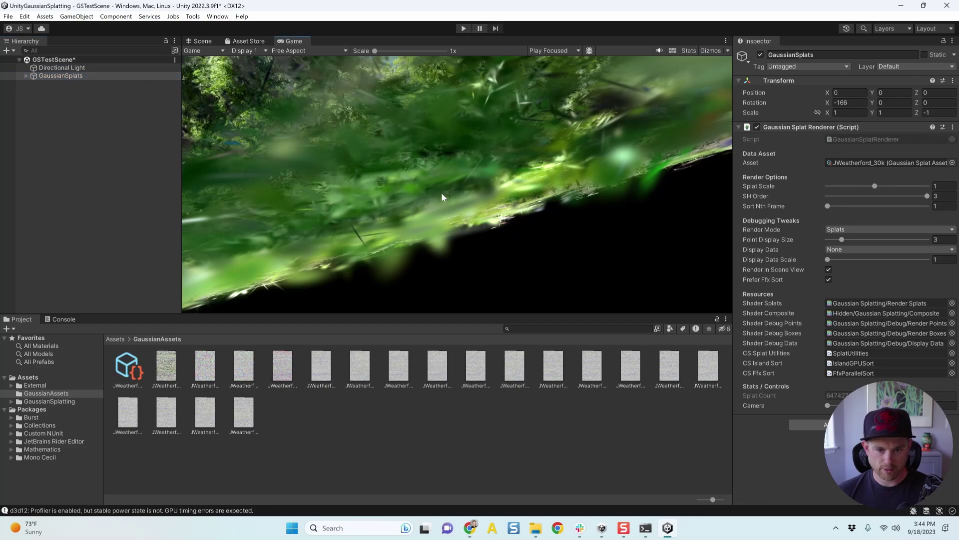
pyautogui.hotkey('ctrl', '1')
pyautogui.click(487, 215)
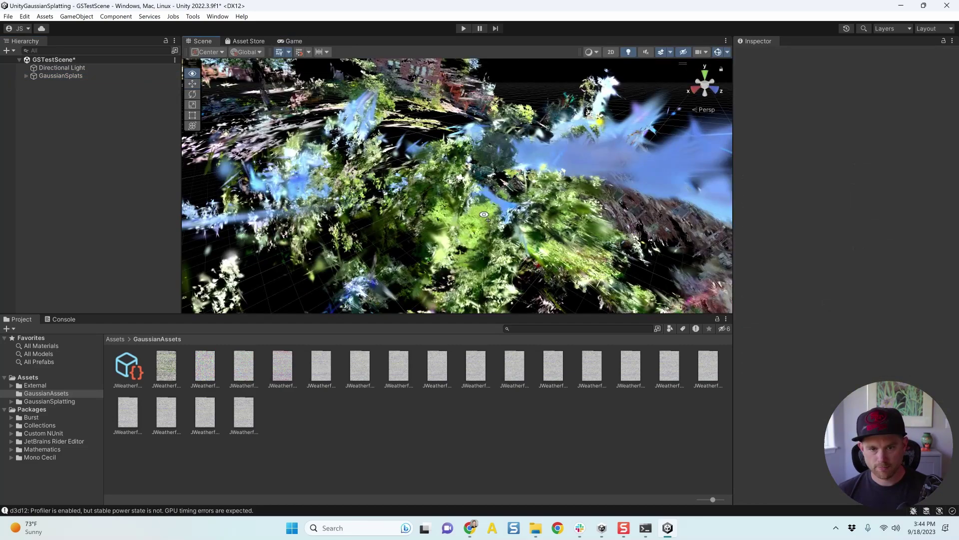
pyautogui.moveTo(487, 215); pyautogui.dragTo(255, 106, button='right')
pyautogui.click(80, 68)
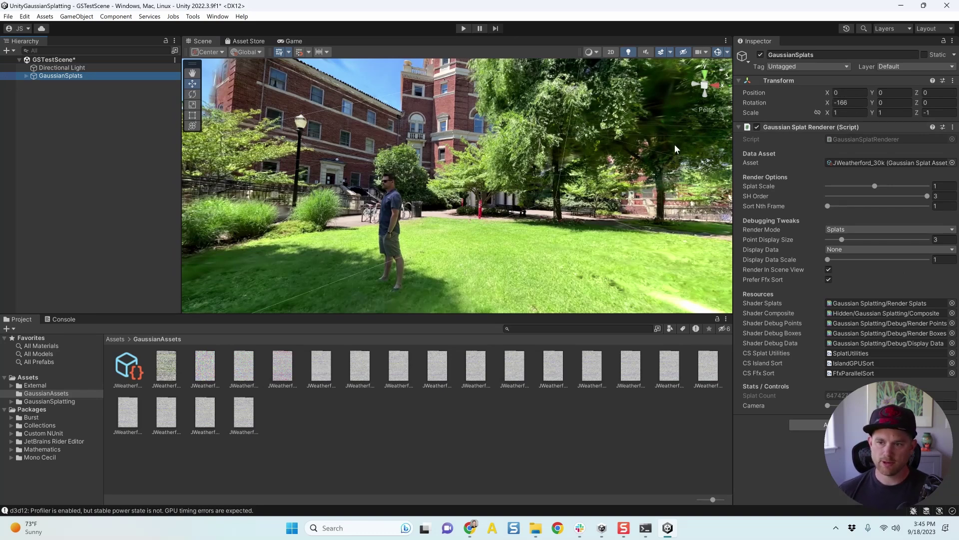
pyautogui.moveTo(533, 165); pyautogui.dragTo(532, 188, button='right')
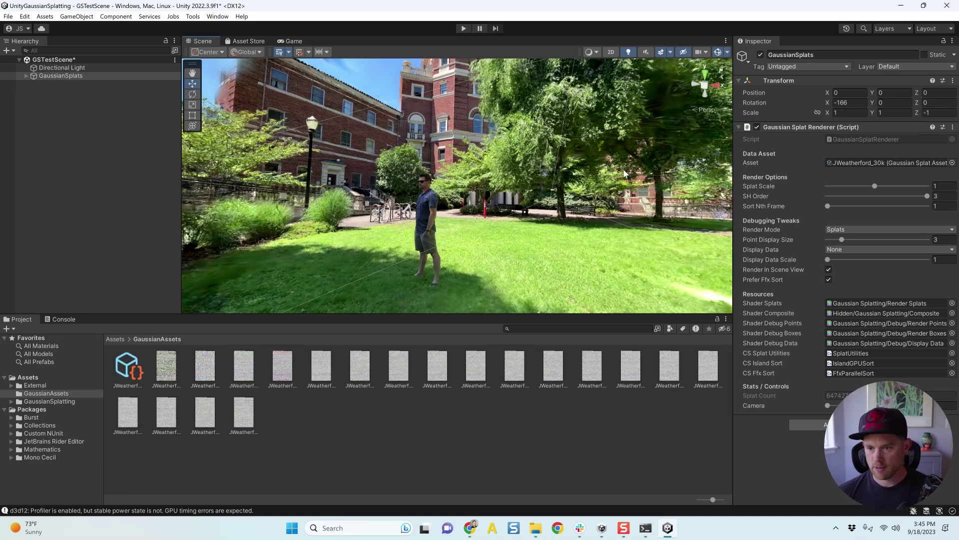
pyautogui.moveTo(625, 172); pyautogui.dragTo(630, 179, button='right')
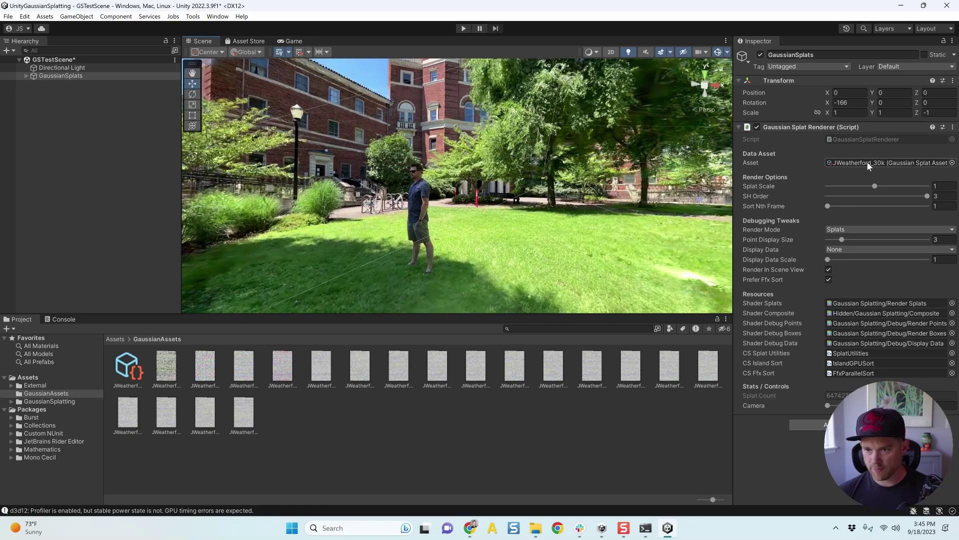
# Step: Try a splat scale of 0.819 on the Gaussian Splat Renderer and restore it to 1
pyautogui.moveTo(875, 187)
pyautogui.mouseDown()
pyautogui.moveTo(798, 198)
pyautogui.moveTo(955, 174)
pyautogui.moveTo(867, 177)
pyautogui.mouseUp()
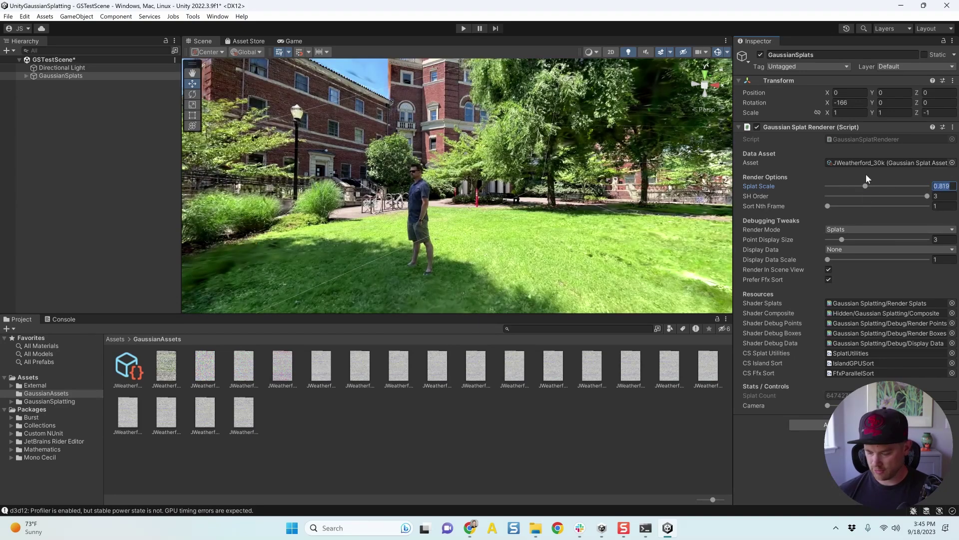
pyautogui.write('1')
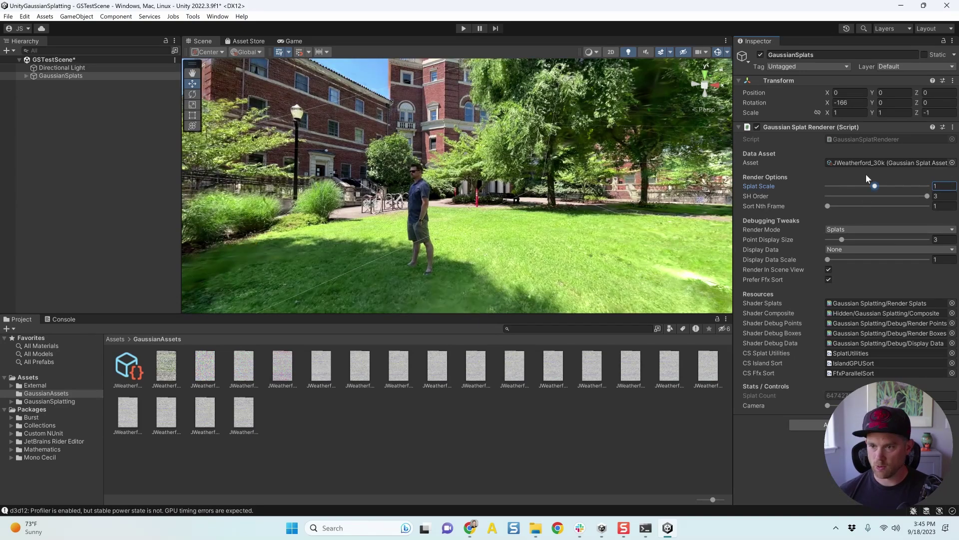
# Step: Try SH Order 0 on the Gaussian Splat Renderer, inspect the splat up close, and restore SH Order to 3
pyautogui.click(927, 196)
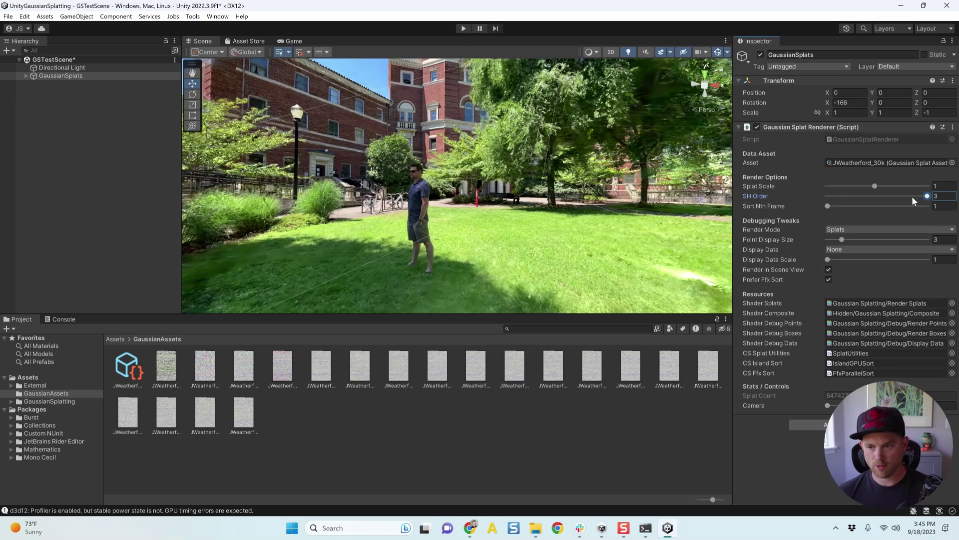
pyautogui.moveTo(913, 196); pyautogui.dragTo(712, 174)
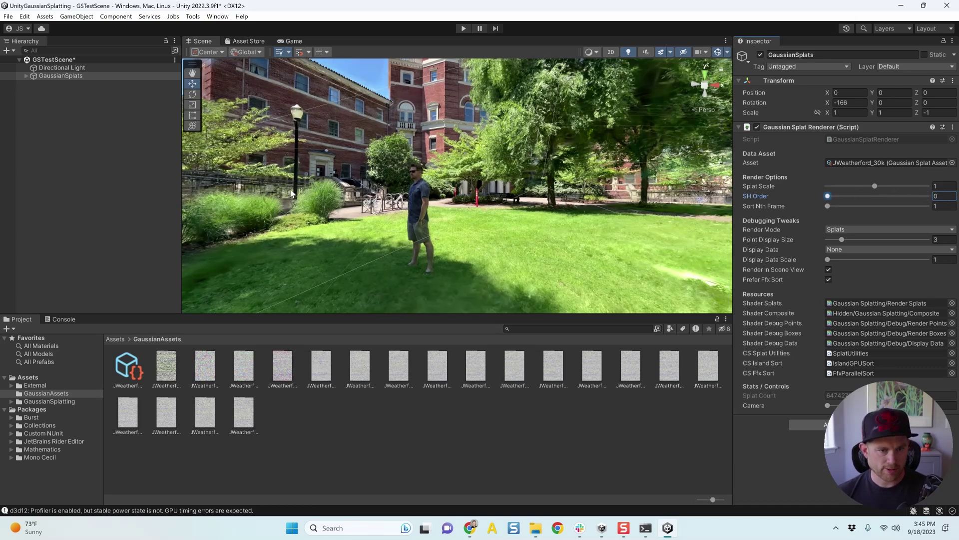
pyautogui.moveTo(358, 119); pyautogui.dragTo(415, 108, button='right')
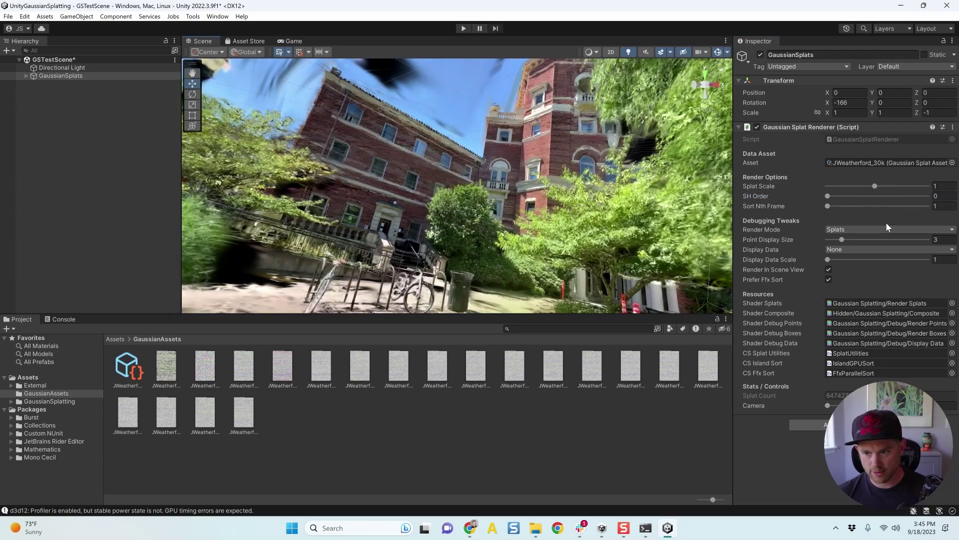
pyautogui.moveTo(827, 196)
pyautogui.mouseDown()
pyautogui.moveTo(944, 200)
pyautogui.moveTo(799, 208)
pyautogui.mouseUp()
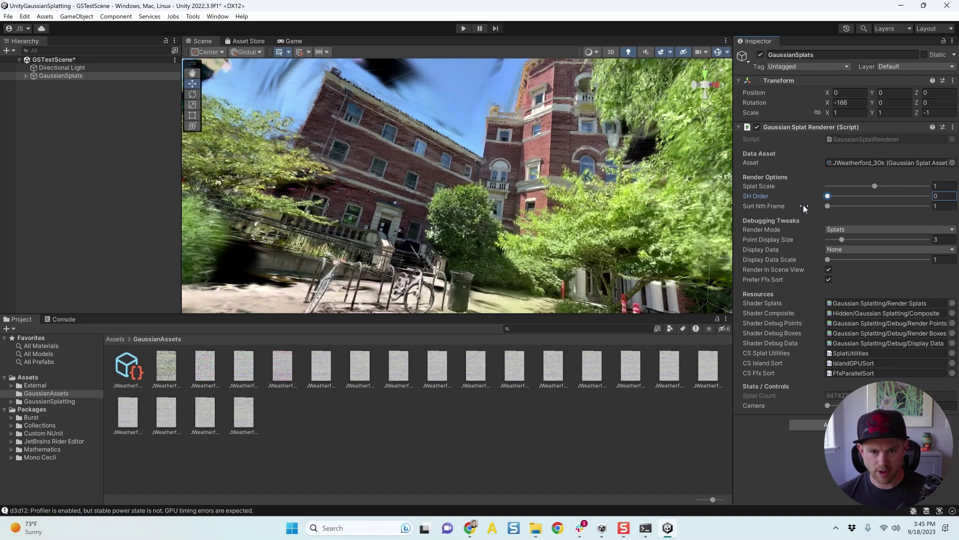
pyautogui.moveTo(450, 210); pyautogui.dragTo(425, 274, button='right')
pyautogui.hotkey('ctrl', 'z')
pyautogui.moveTo(832, 203); pyautogui.dragTo(698, 204)
# Step: Preview the splat in the Debug Boxes render mode and return the render mode to Splats
pyautogui.click(835, 230)
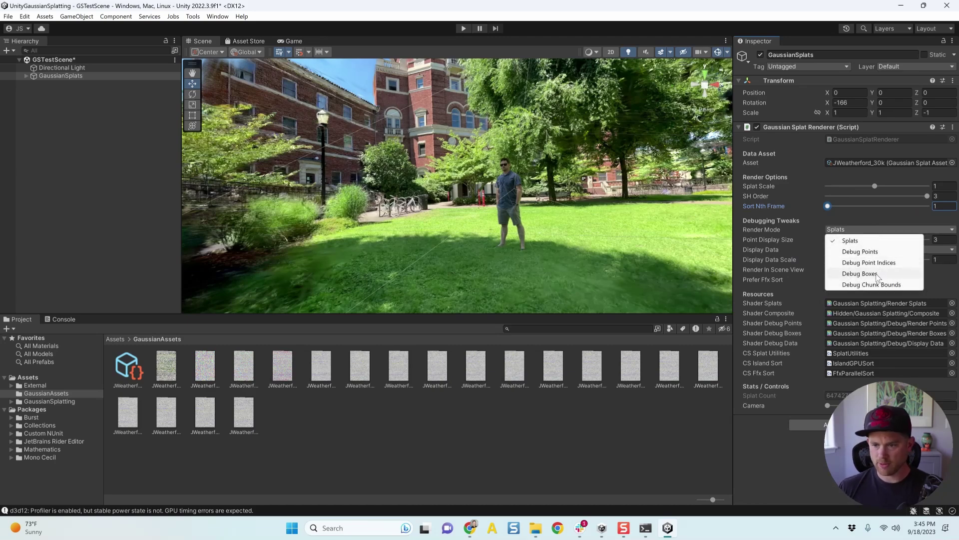
pyautogui.click(860, 273)
pyautogui.moveTo(603, 178); pyautogui.dragTo(892, 203, button='right')
pyautogui.scroll(2, 524, 98)
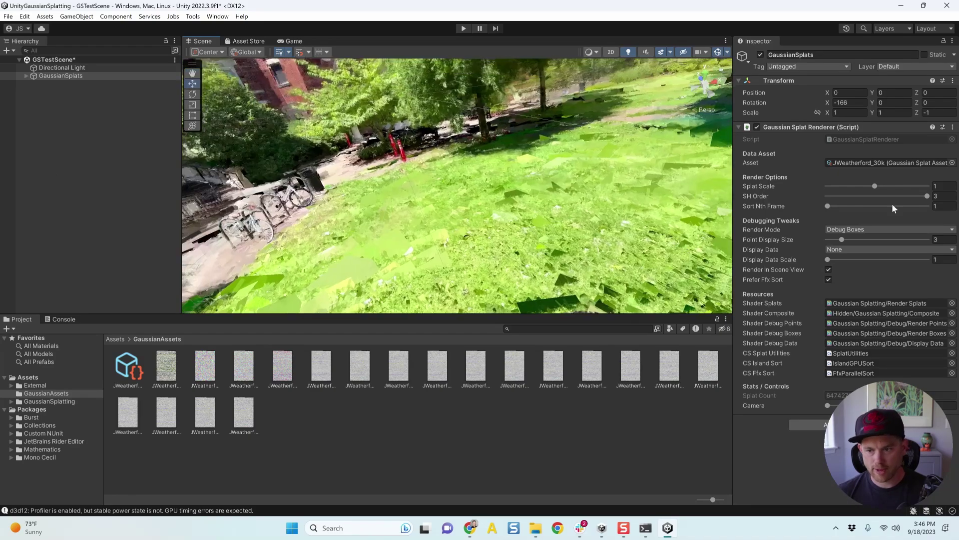
pyautogui.click(890, 230)
pyautogui.click(866, 241)
pyautogui.moveTo(435, 240); pyautogui.dragTo(461, 199, button='right')
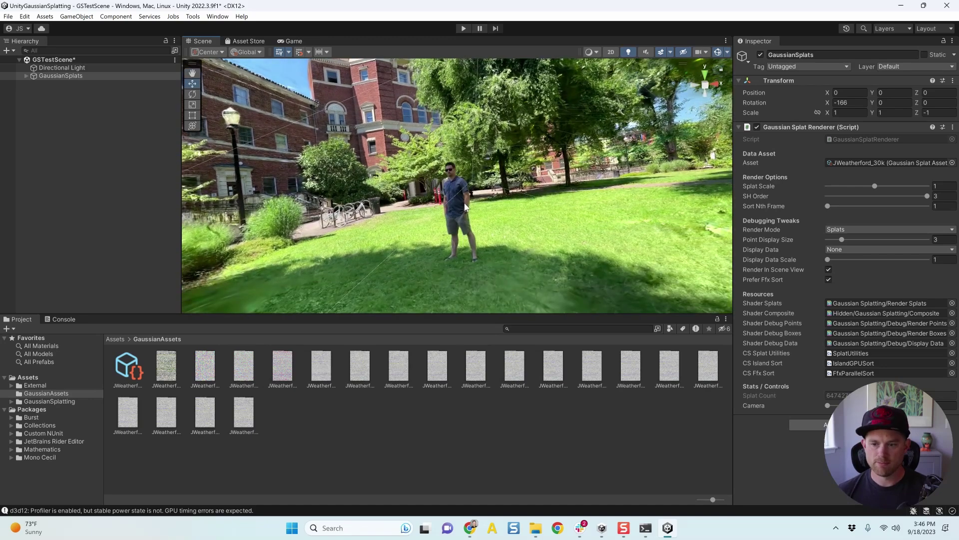
pyautogui.click(461, 199)
pyautogui.click(117, 76)
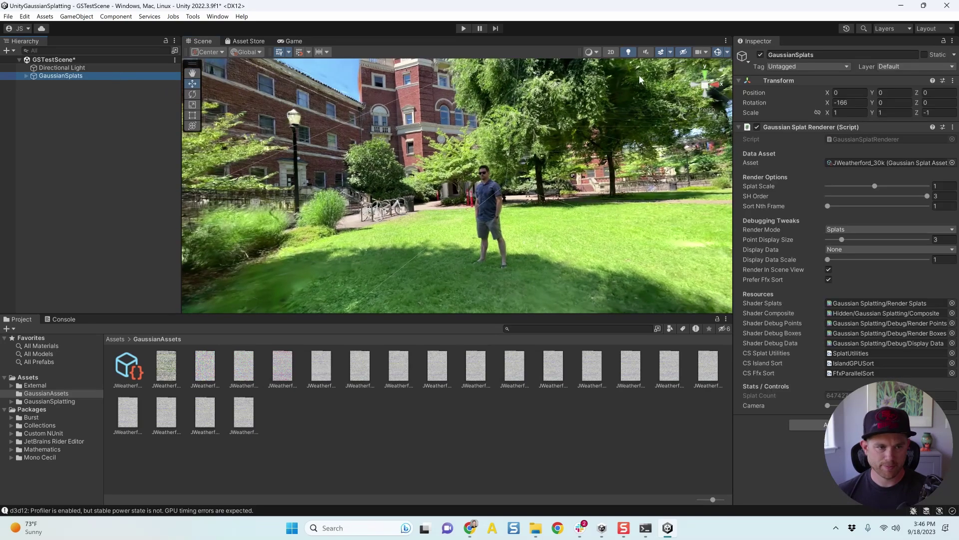
pyautogui.rightClick(699, 82)
pyautogui.click(529, 131)
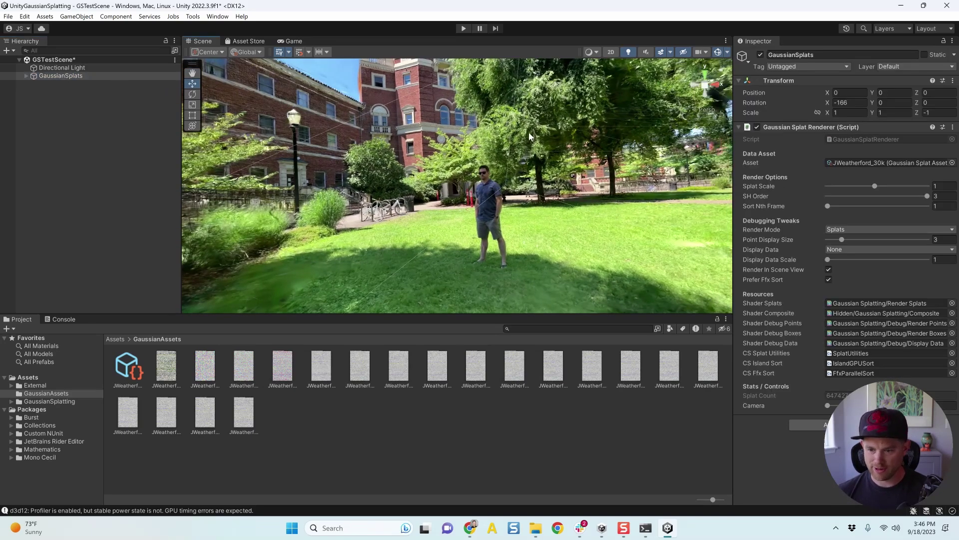
pyautogui.click(89, 70)
pyautogui.click(92, 77)
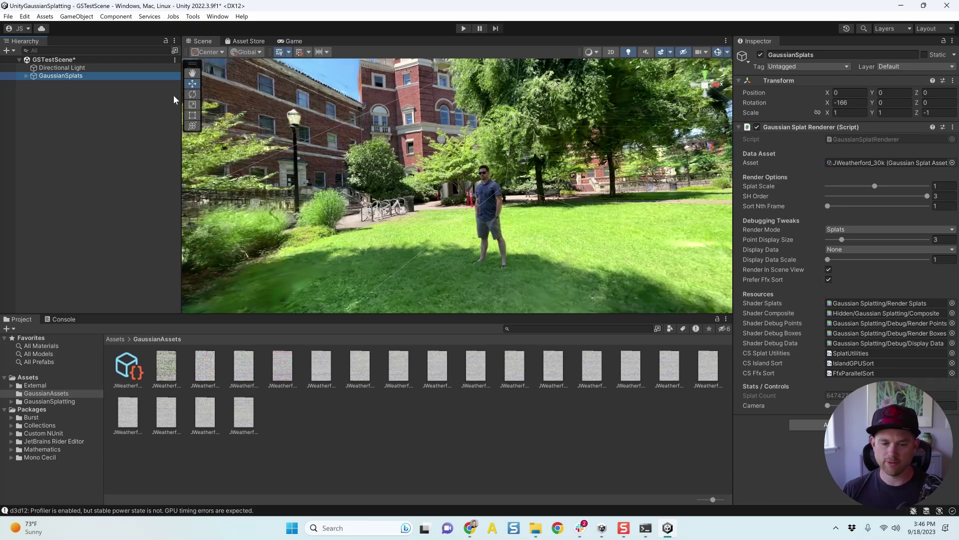
pyautogui.moveTo(429, 199); pyautogui.dragTo(454, 207, button='right')
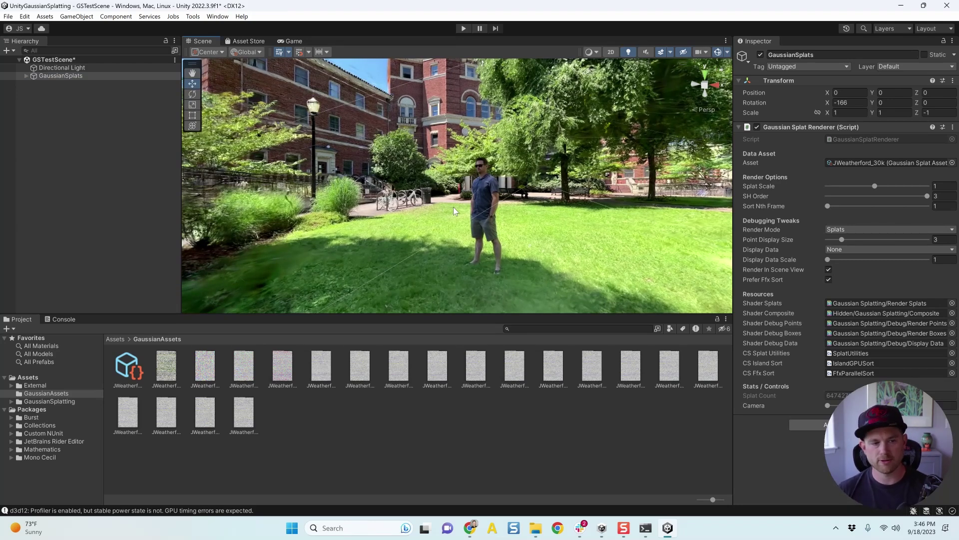
pyautogui.moveTo(385, 129); pyautogui.dragTo(390, 148, button='right')
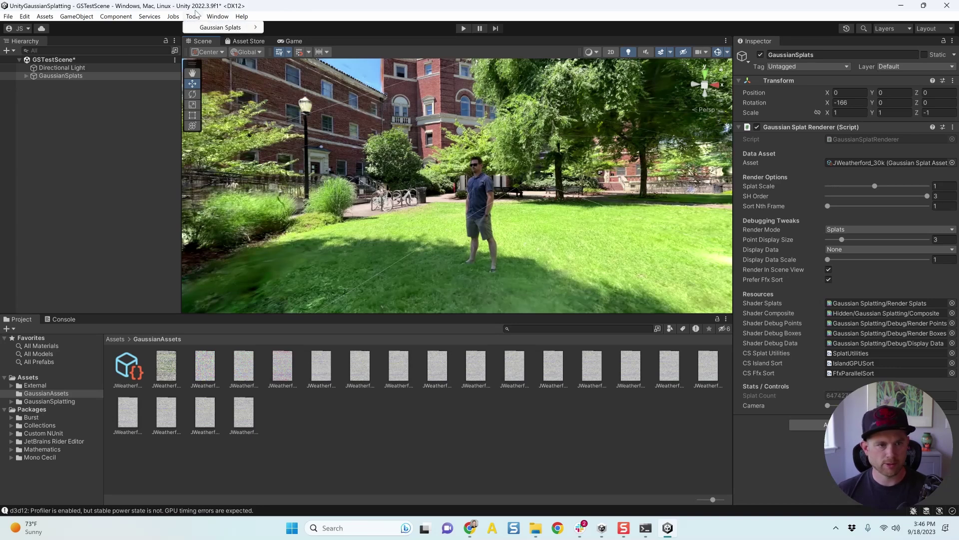
# Step: Find the Post Processing package in the Unity Registry with the Package Manager and install it
pyautogui.click(220, 17)
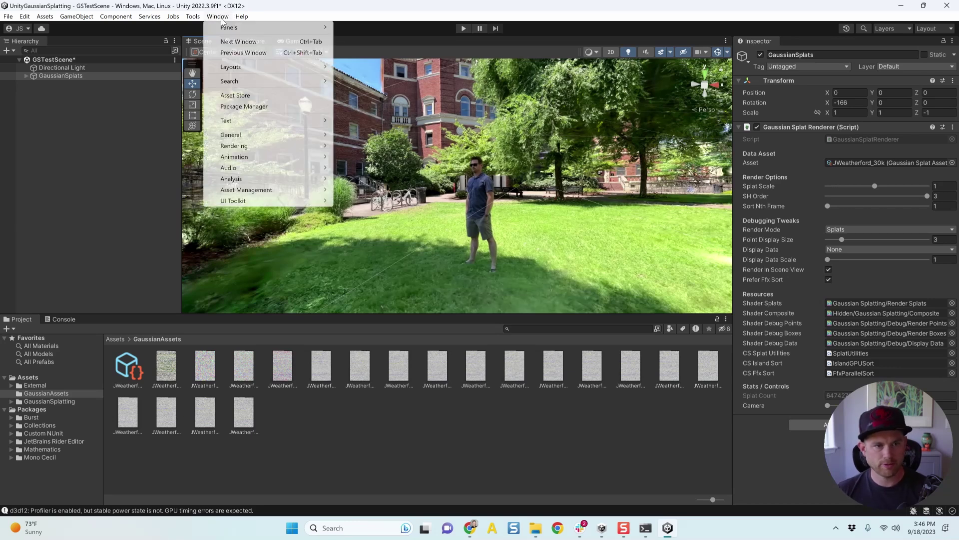
pyautogui.click(227, 10)
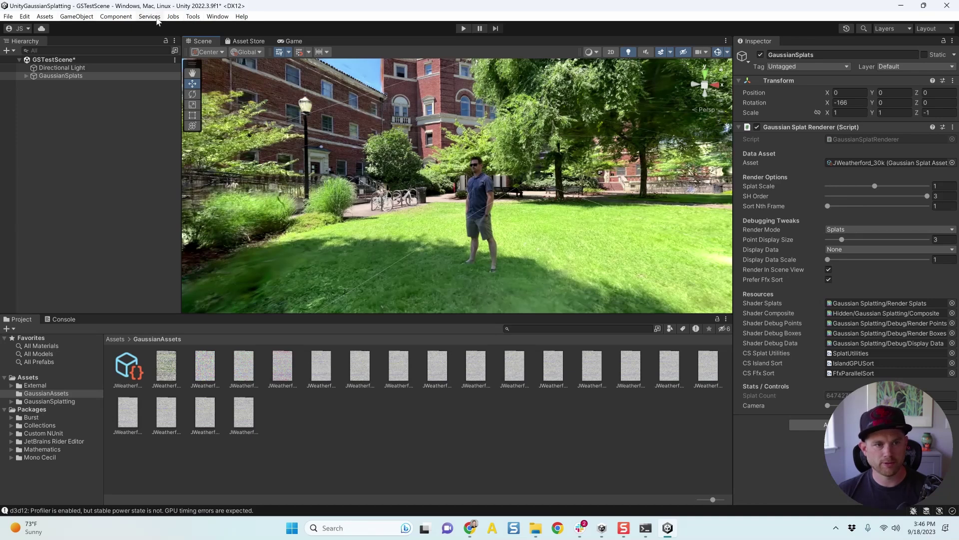
pyautogui.click(218, 16)
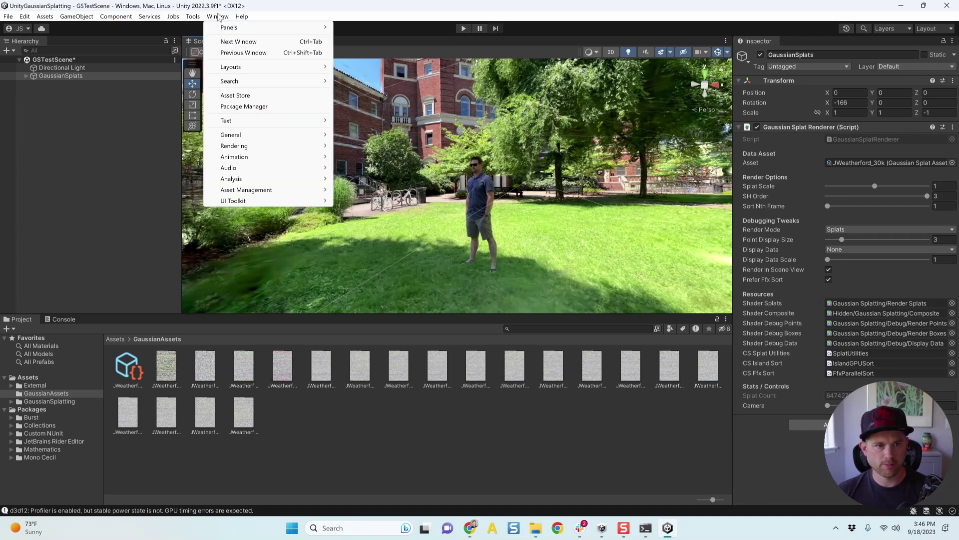
pyautogui.click(253, 106)
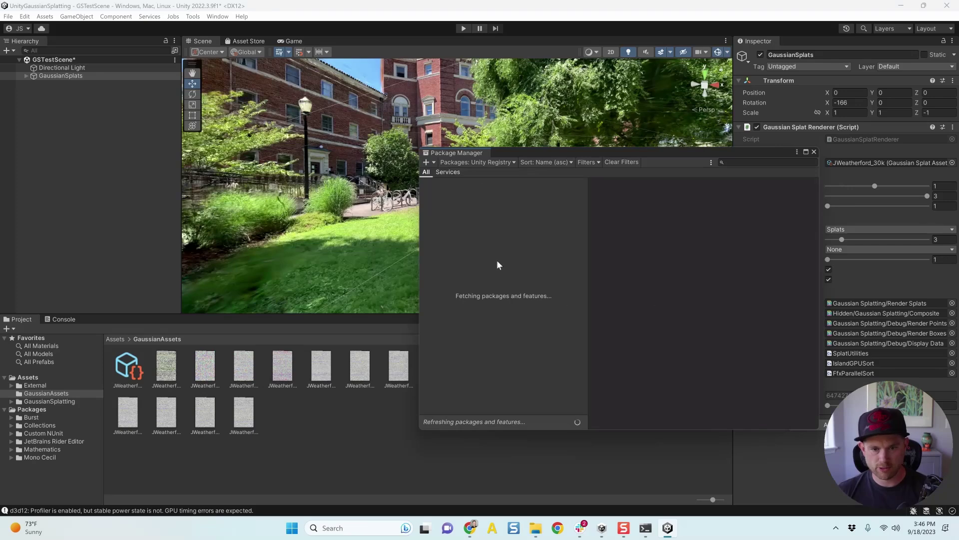
pyautogui.click(491, 162)
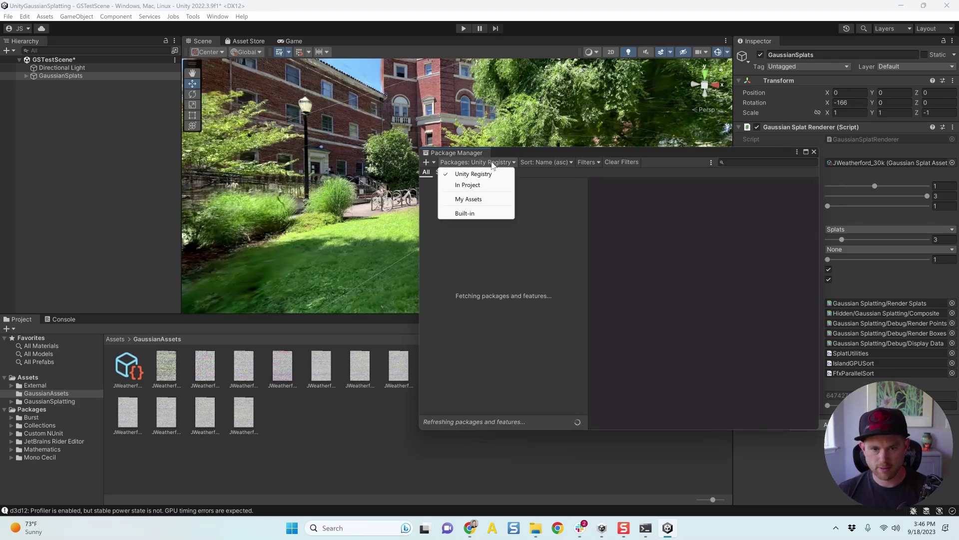
pyautogui.click(532, 166)
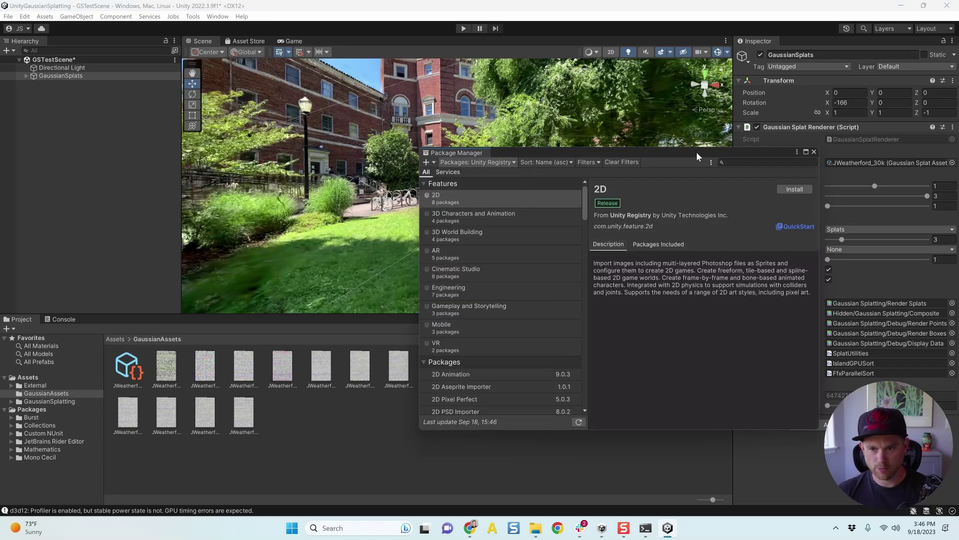
pyautogui.write('pos')
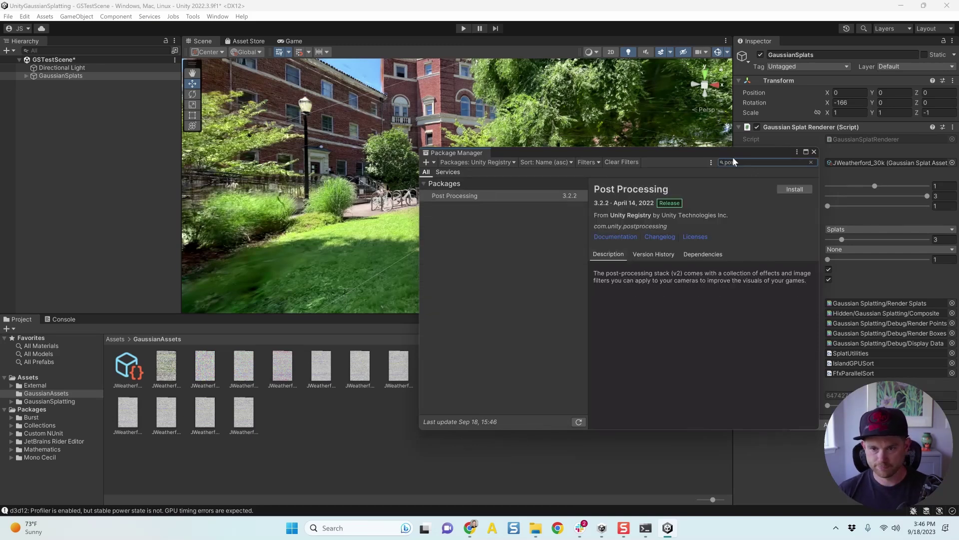
pyautogui.click(797, 190)
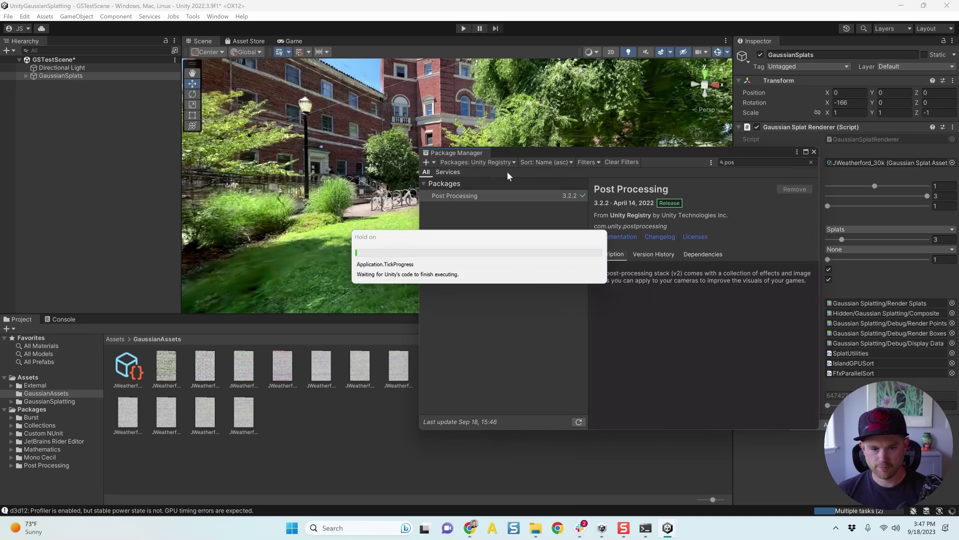
pyautogui.moveTo(922, 415); pyautogui.dragTo(102, 414)
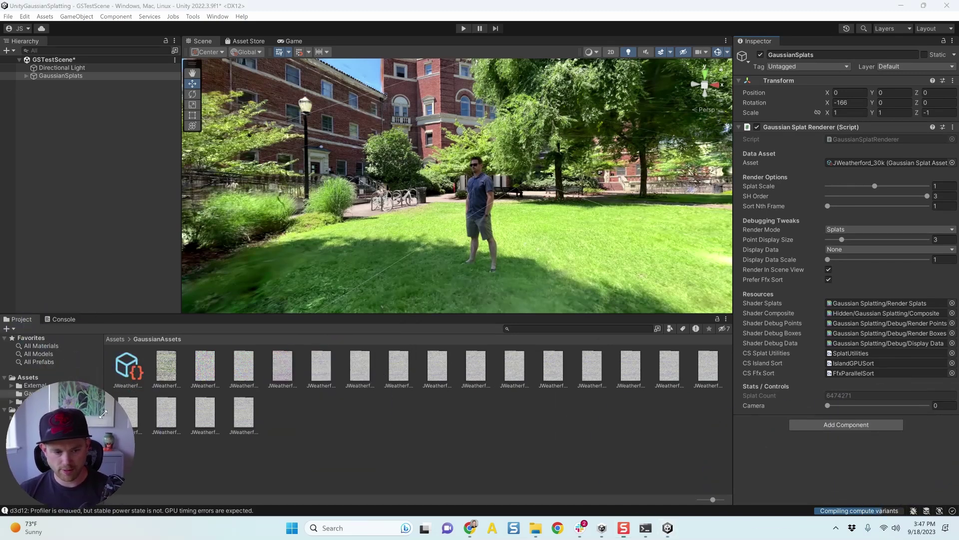
# Step: Add a Post-process Layer component to the GaussianSplats object and set its volume blending layer to Everything
pyautogui.click(838, 424)
pyautogui.click(827, 397)
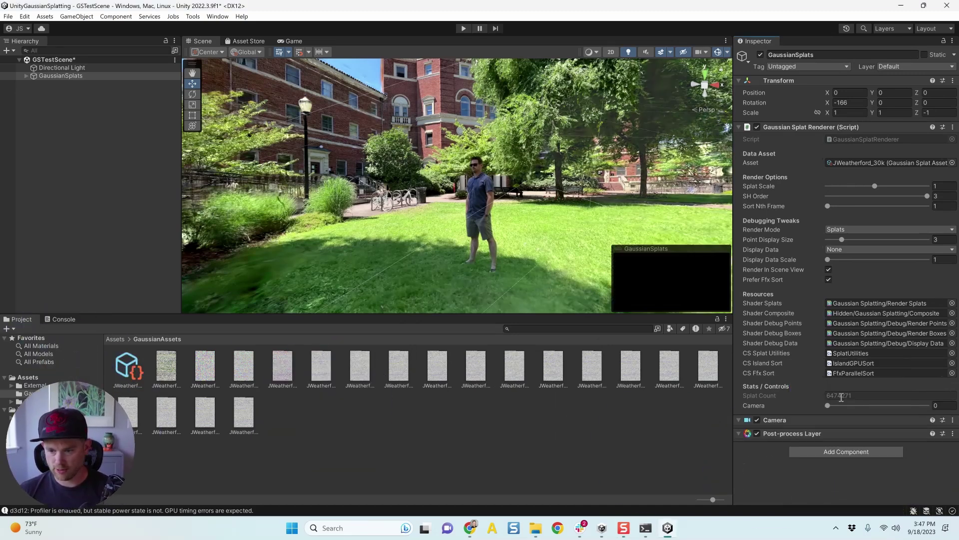
pyautogui.scroll(-2, 841, 404)
pyautogui.scroll(-3, 840, 404)
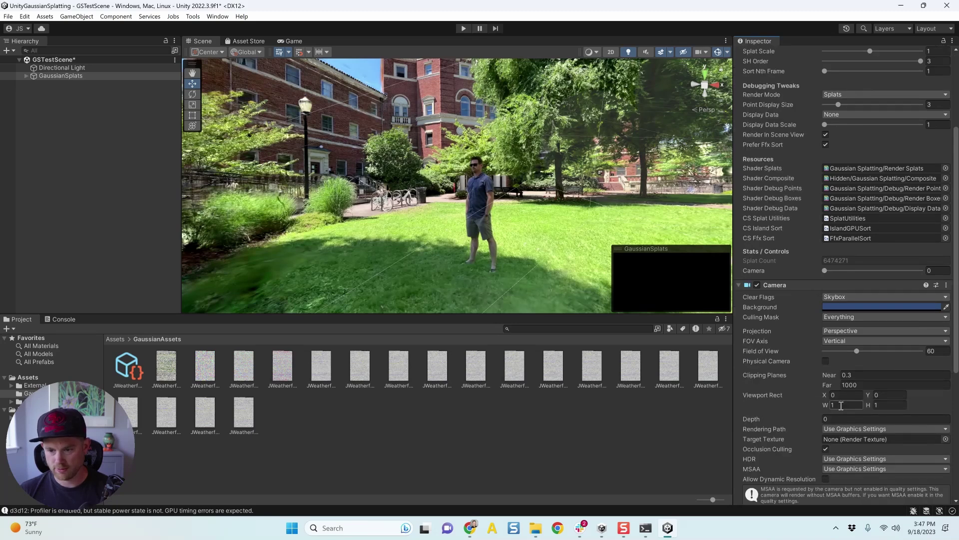
pyautogui.scroll(-3, 824, 395)
pyautogui.scroll(-3, 823, 400)
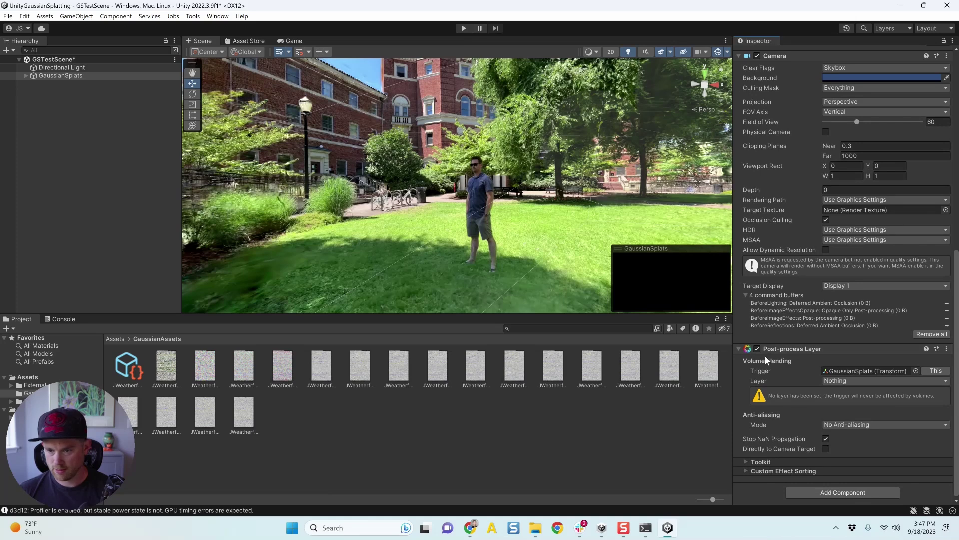
pyautogui.click(851, 379)
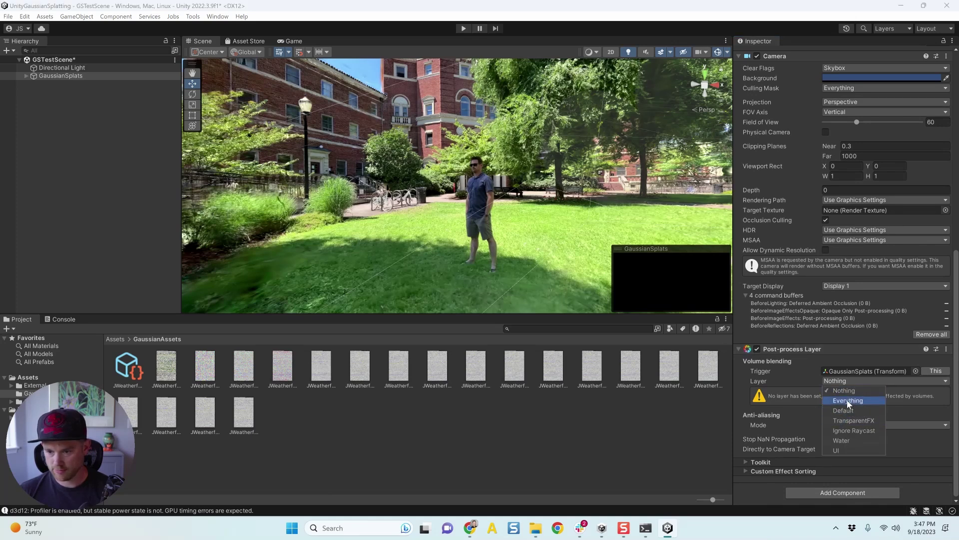
pyautogui.click(846, 403)
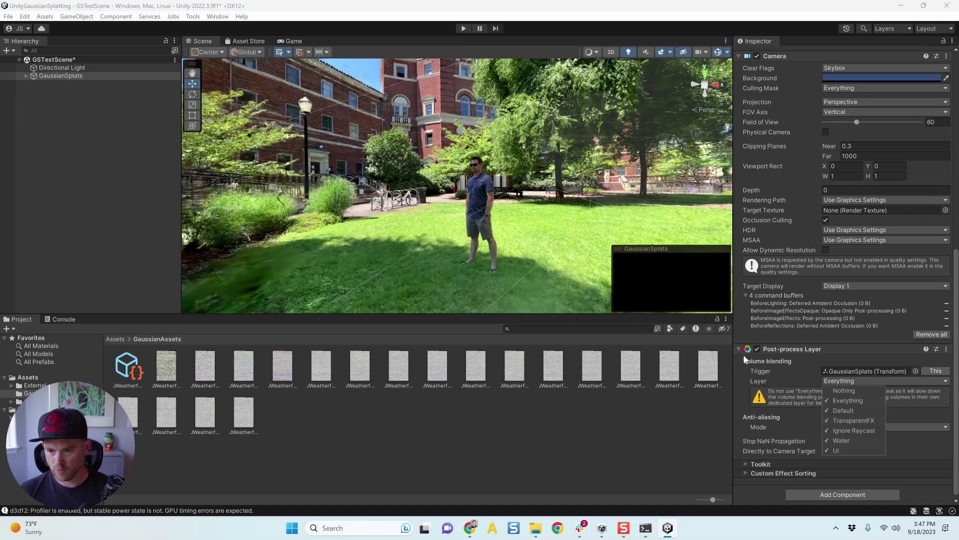
pyautogui.click(742, 350)
# Step: Add a Post-process Volume component to the GaussianSplats object and make the volume global
pyautogui.click(802, 490)
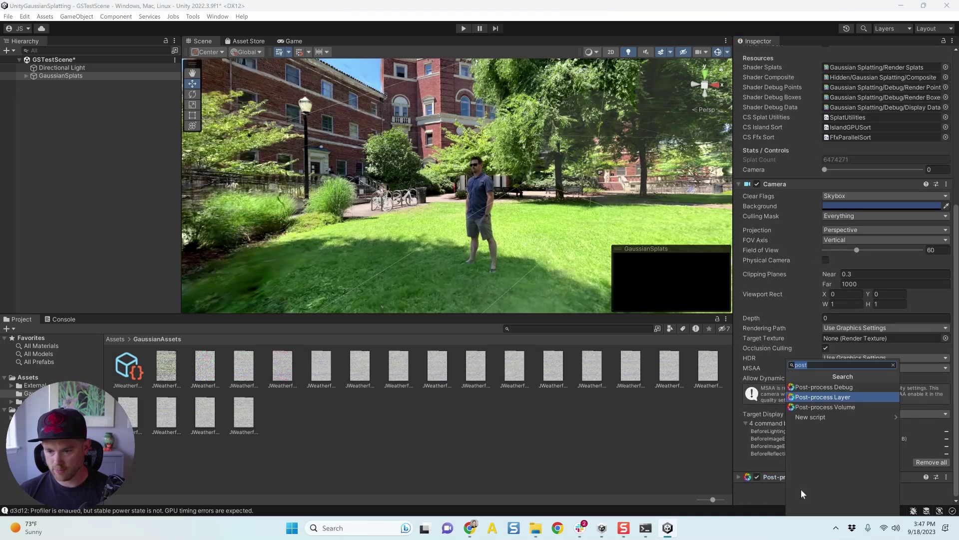
pyautogui.click(817, 406)
pyautogui.scroll(-3, 802, 428)
pyautogui.scroll(-1, 802, 429)
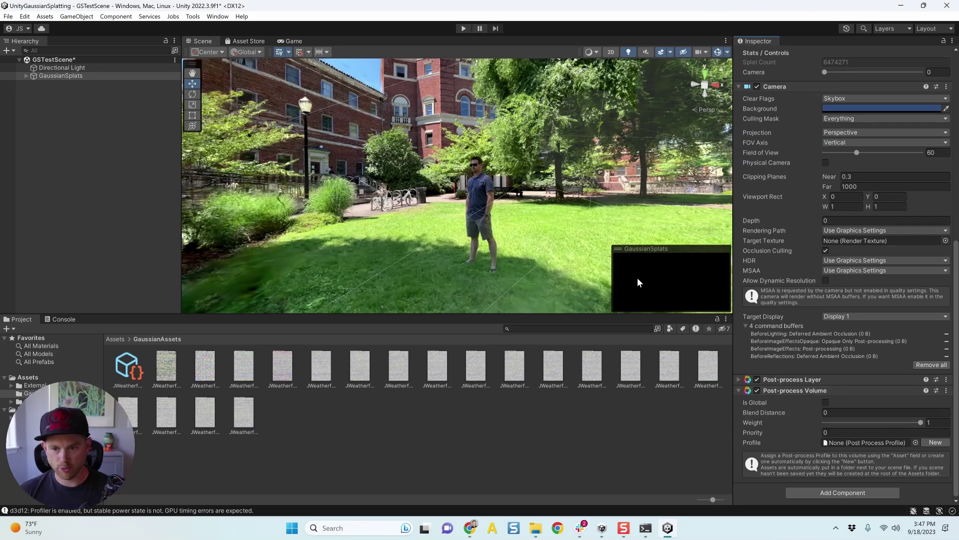
pyautogui.scroll(1, 819, 421)
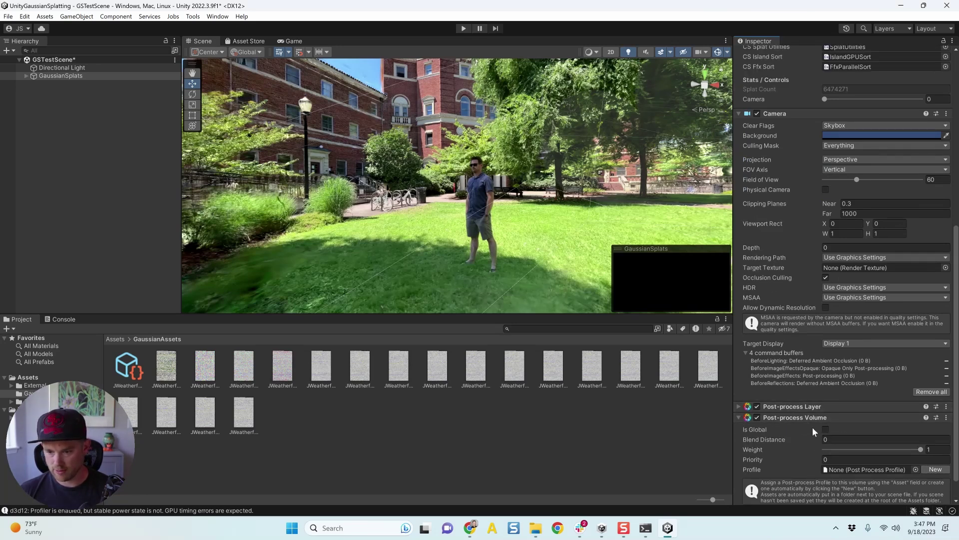
pyautogui.click(826, 428)
pyautogui.scroll(-1, 782, 443)
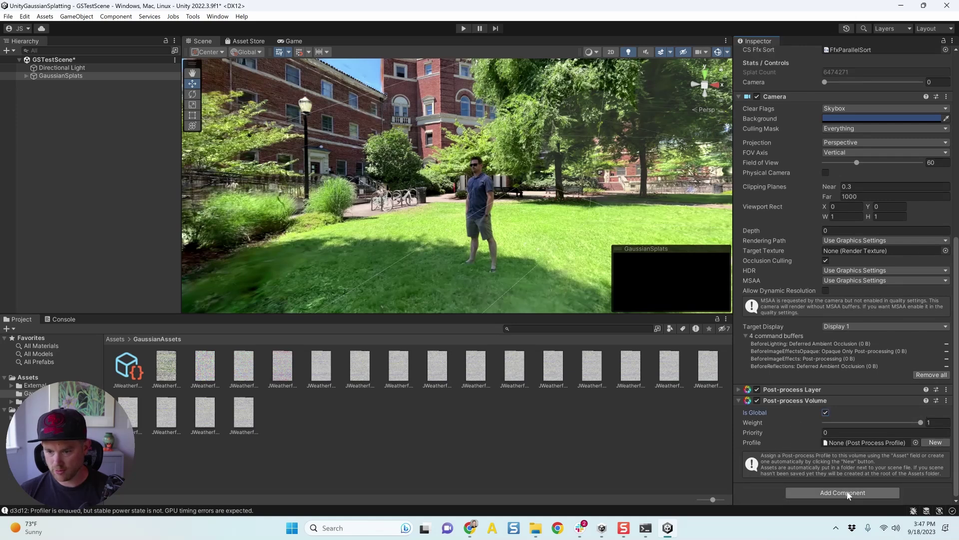
# Step: Create a new profile for the GaussianSplats object's Post-process Volume and add a Color Grading effect to it
pyautogui.click(935, 442)
pyautogui.scroll(-1, 769, 427)
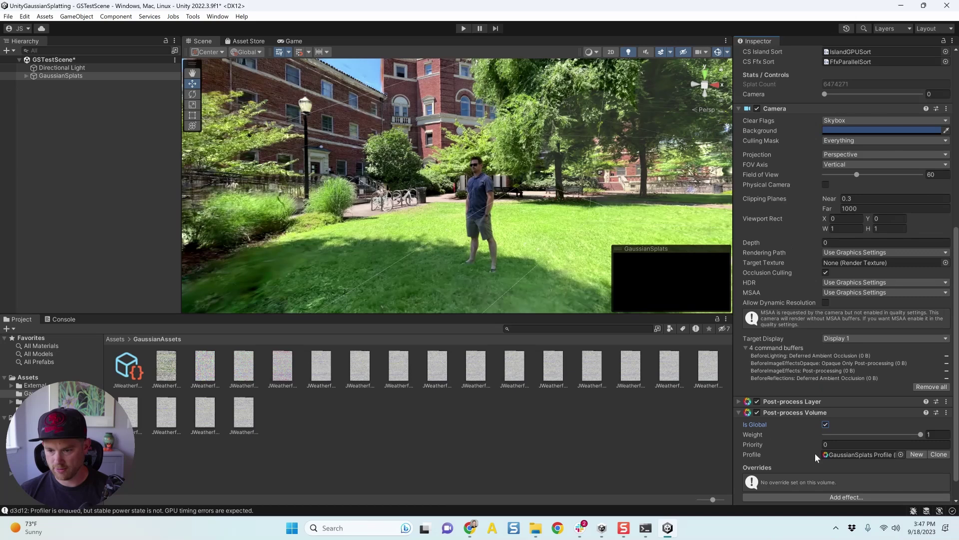
pyautogui.click(831, 471)
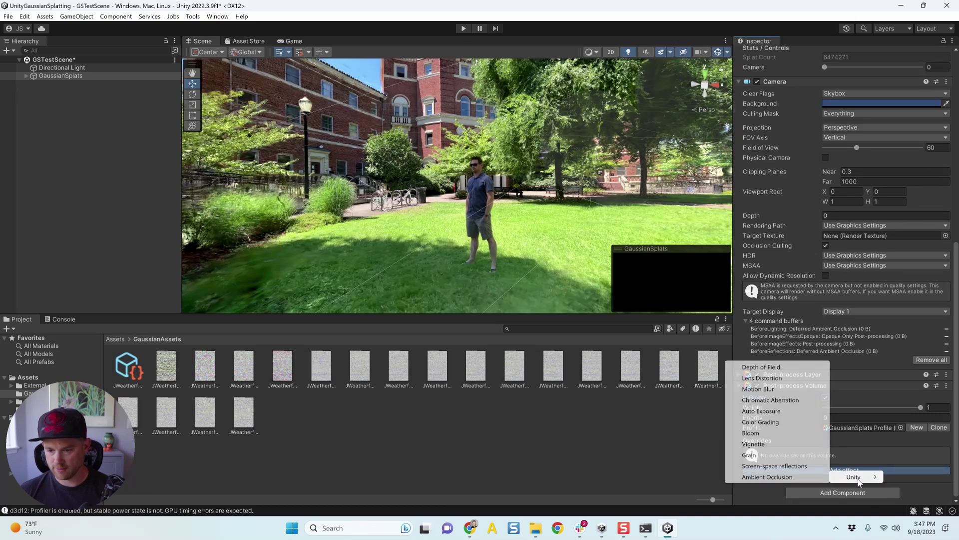
pyautogui.moveTo(857, 477)
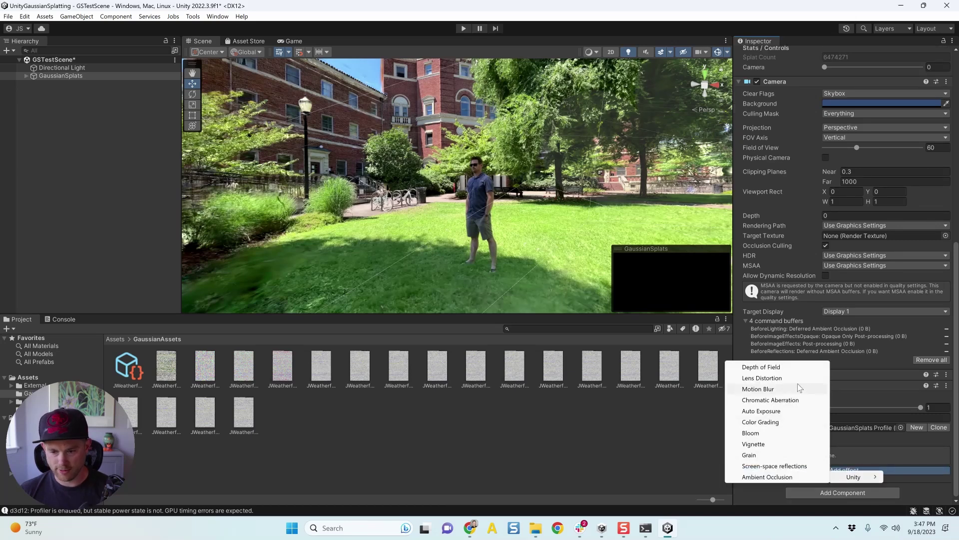
pyautogui.click(799, 420)
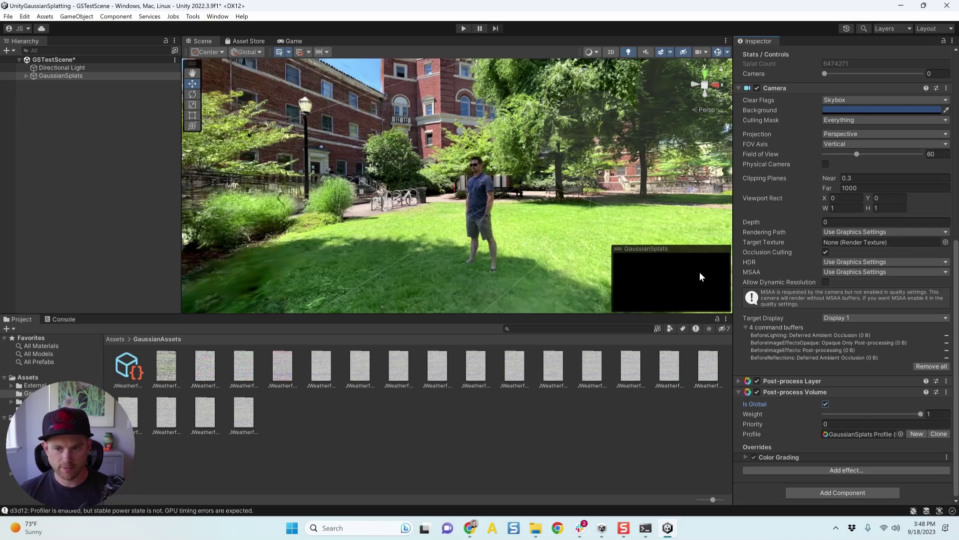
# Step: Select the Main Camera nested under GaussianSplats and check the result in the Game view
pyautogui.click(25, 76)
pyautogui.click(52, 83)
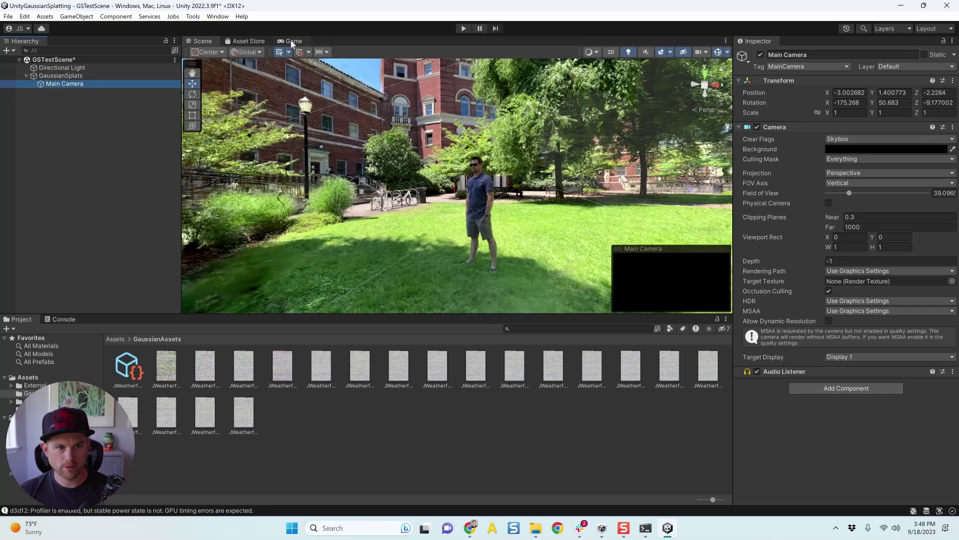
pyautogui.click(293, 42)
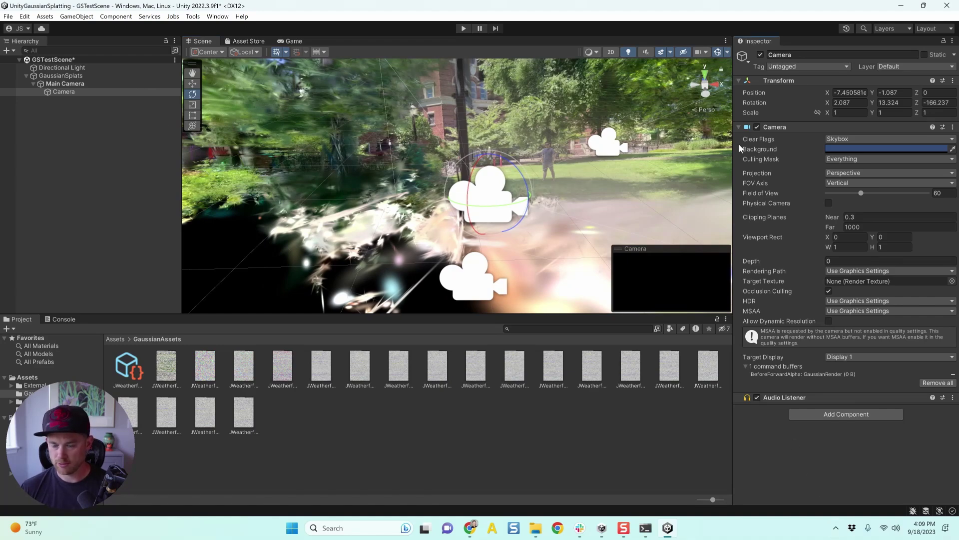
# Step: Review the Post-process Layer and Post-process Volume settings on the GaussianSplats object and look around the scene
pyautogui.click(120, 75)
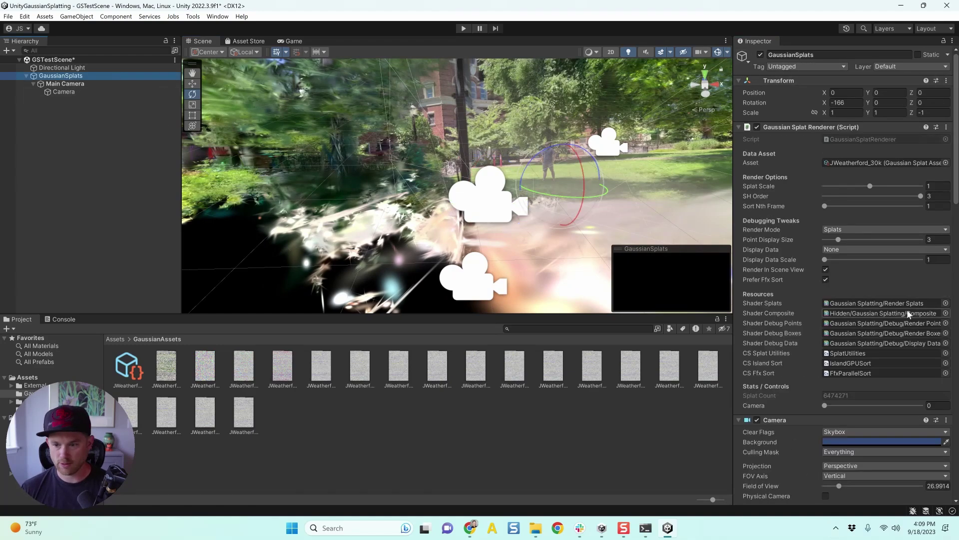
pyautogui.scroll(-10, 907, 310)
pyautogui.scroll(-5, 879, 330)
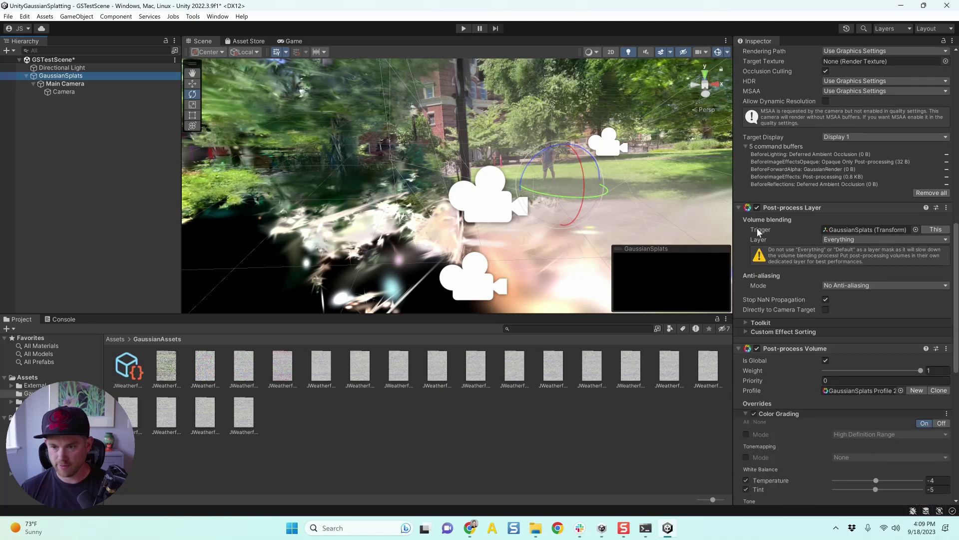
pyautogui.scroll(10, 739, 345)
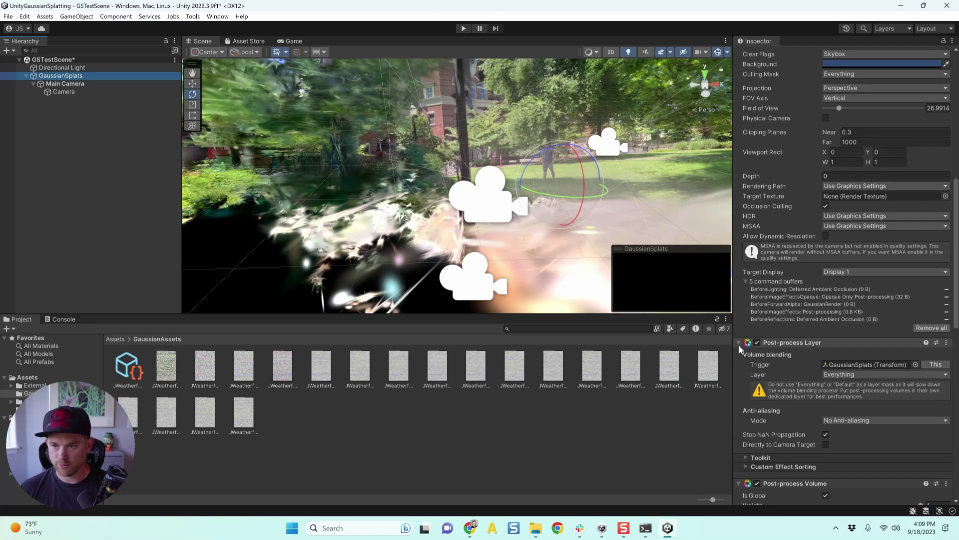
pyautogui.moveTo(650, 150)
pyautogui.mouseDown(button='right')
pyautogui.moveTo(671, 149)
pyautogui.moveTo(650, 152)
pyautogui.mouseUp(button='right')
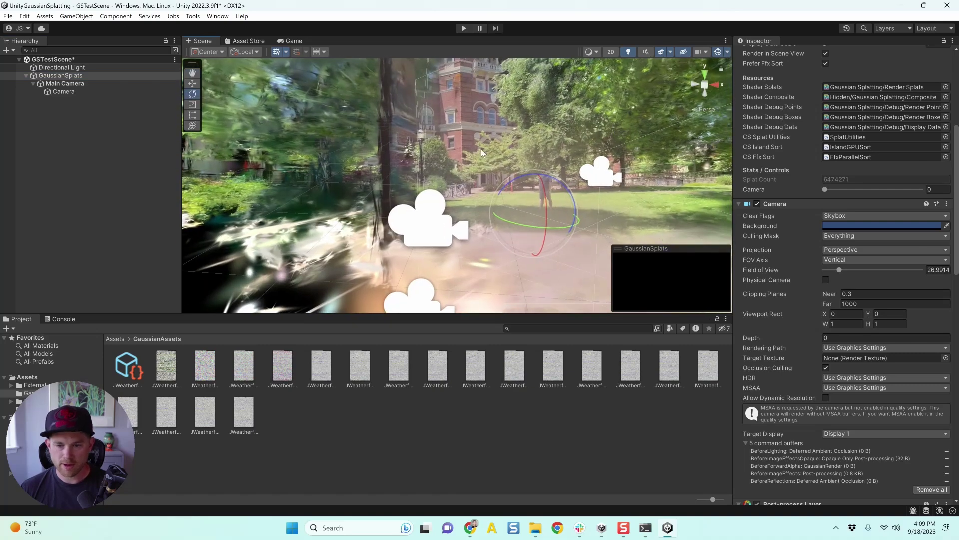
pyautogui.rightClick(110, 84)
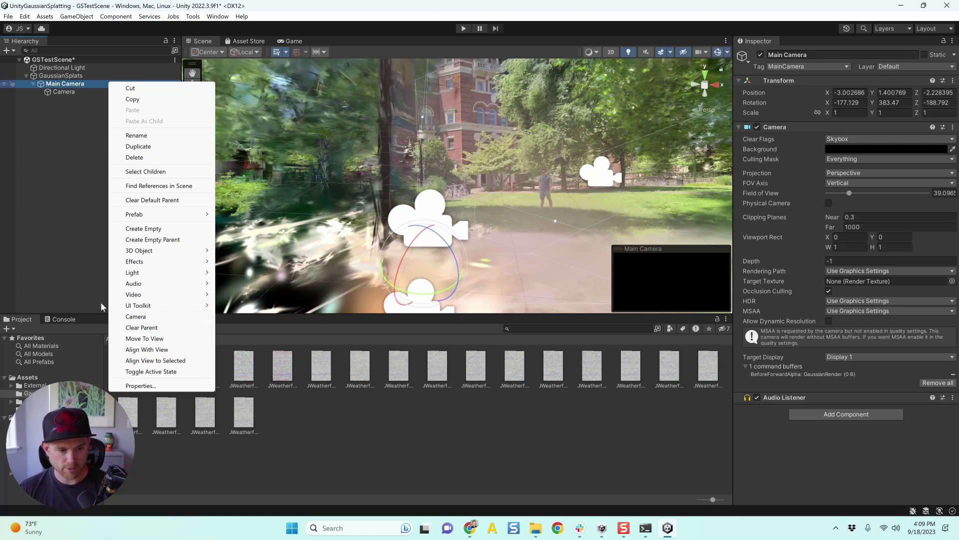
pyautogui.click(72, 249)
pyautogui.click(68, 233)
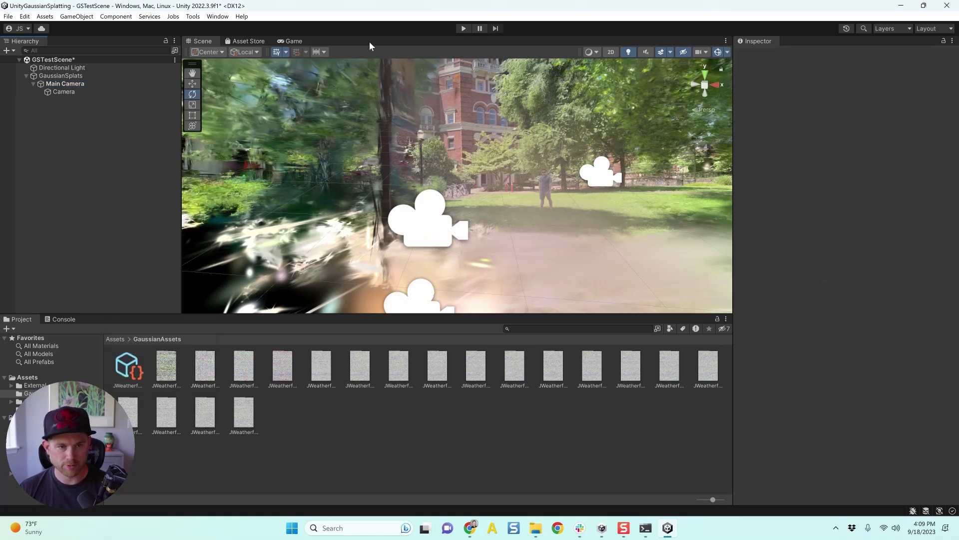
pyautogui.click(302, 41)
pyautogui.click(201, 41)
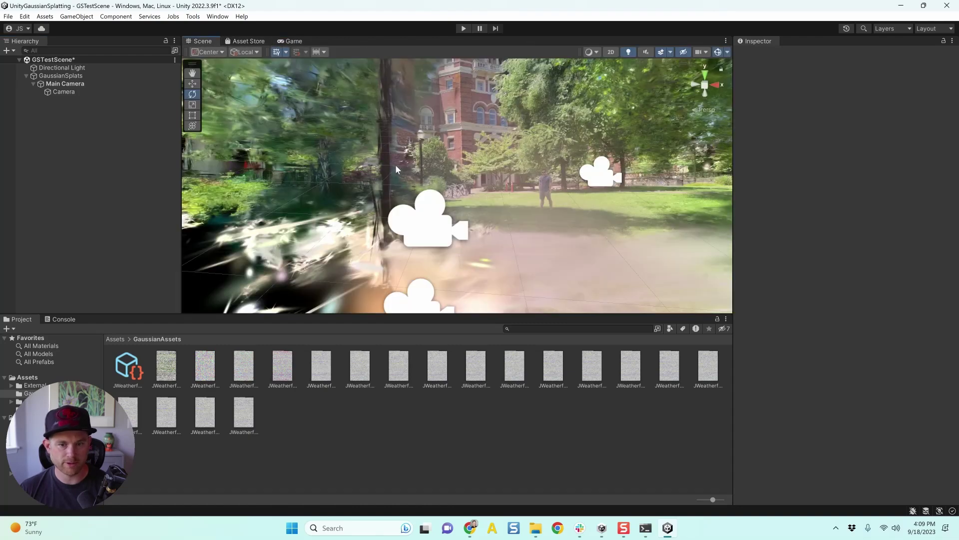
pyautogui.click(64, 93)
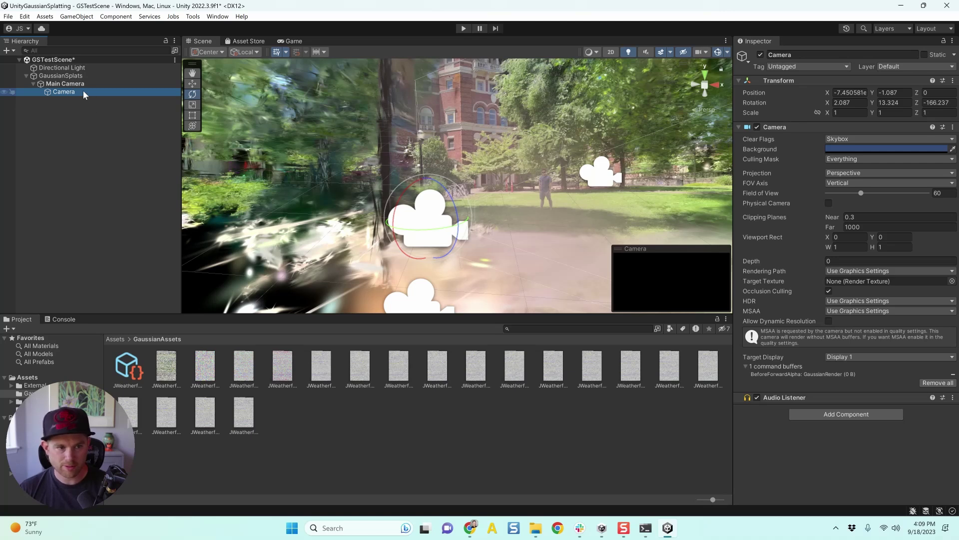
pyautogui.rightClick(84, 95)
pyautogui.click(43, 116)
# Step: Rotate the Camera nested under Main Camera to about -2.3, 12.2, -166.2, checking its framing in the Game view
pyautogui.click(107, 92)
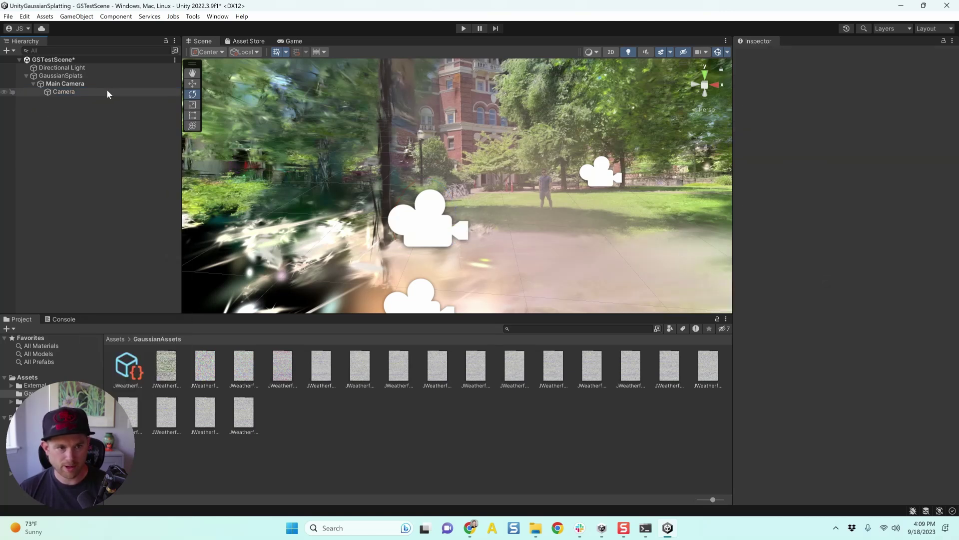
pyautogui.moveTo(404, 213)
pyautogui.mouseDown()
pyautogui.moveTo(398, 207)
pyautogui.moveTo(393, 228)
pyautogui.mouseUp()
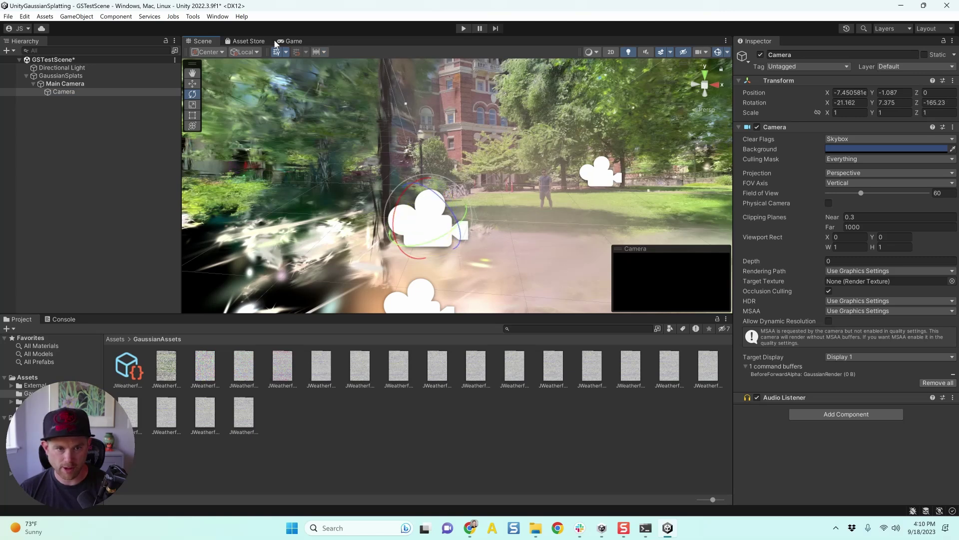
pyautogui.click(297, 42)
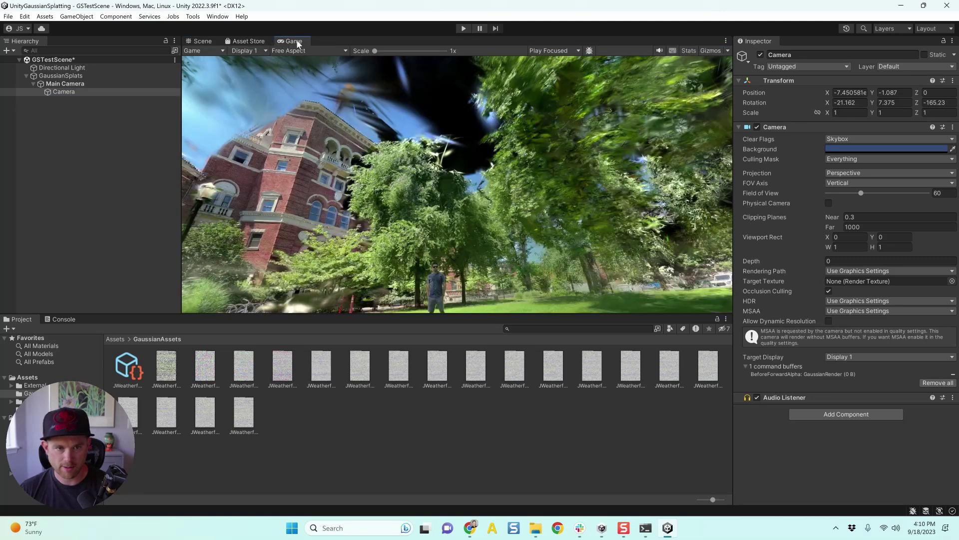
pyautogui.click(204, 41)
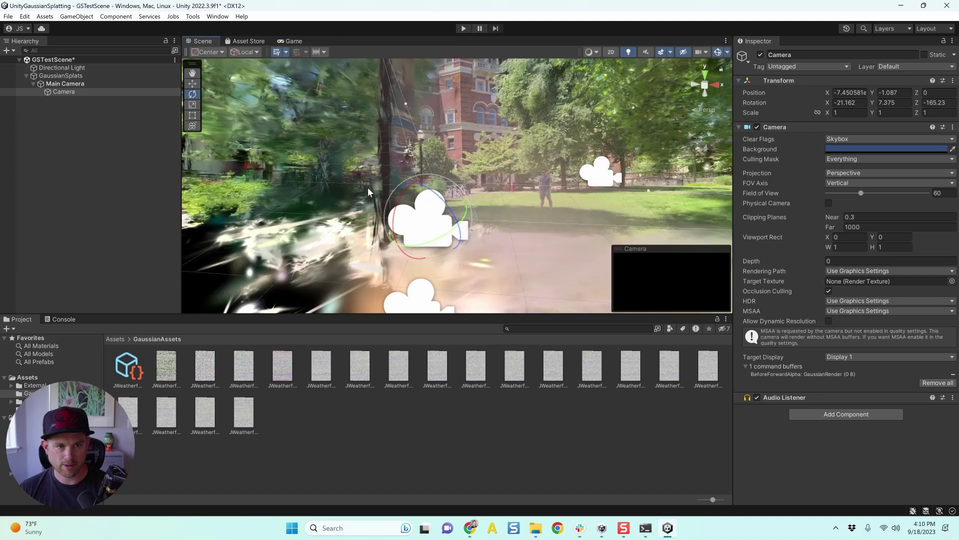
pyautogui.moveTo(398, 238); pyautogui.dragTo(415, 221)
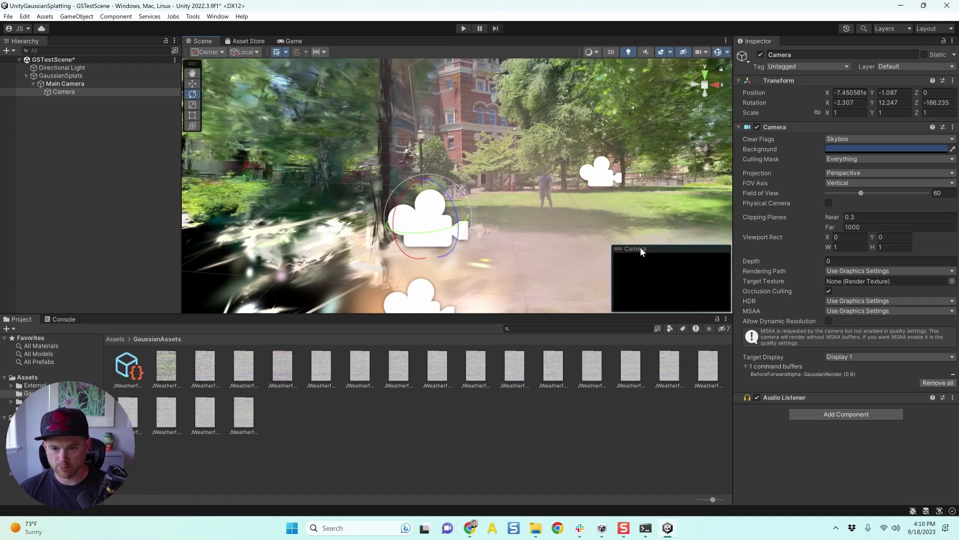
pyautogui.moveTo(641, 246); pyautogui.dragTo(654, 255)
pyautogui.click(293, 41)
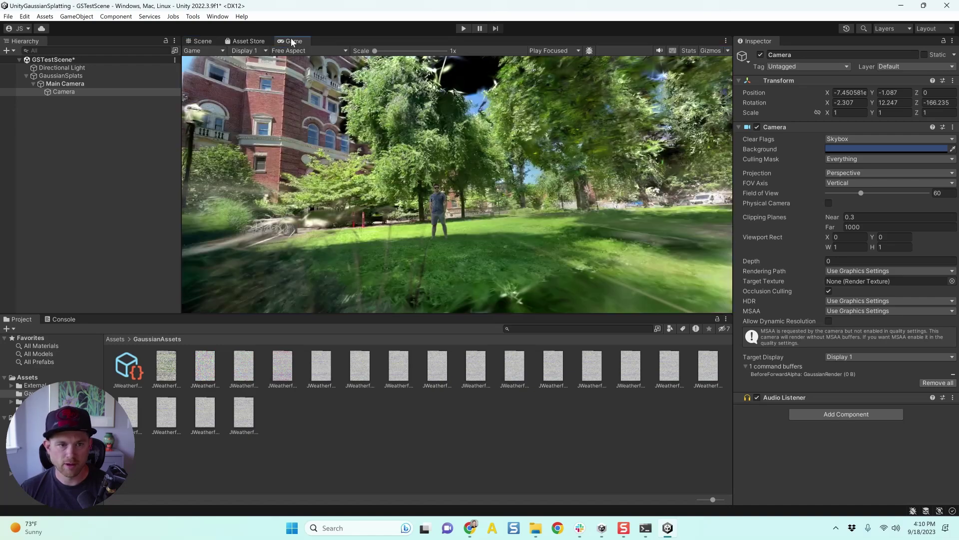
# Step: Dock the Game view beside the Scene view, enlarge it, and rotate the nested Camera to about 0.1, 10.8, -166.3
pyautogui.moveTo(292, 41); pyautogui.dragTo(643, 182)
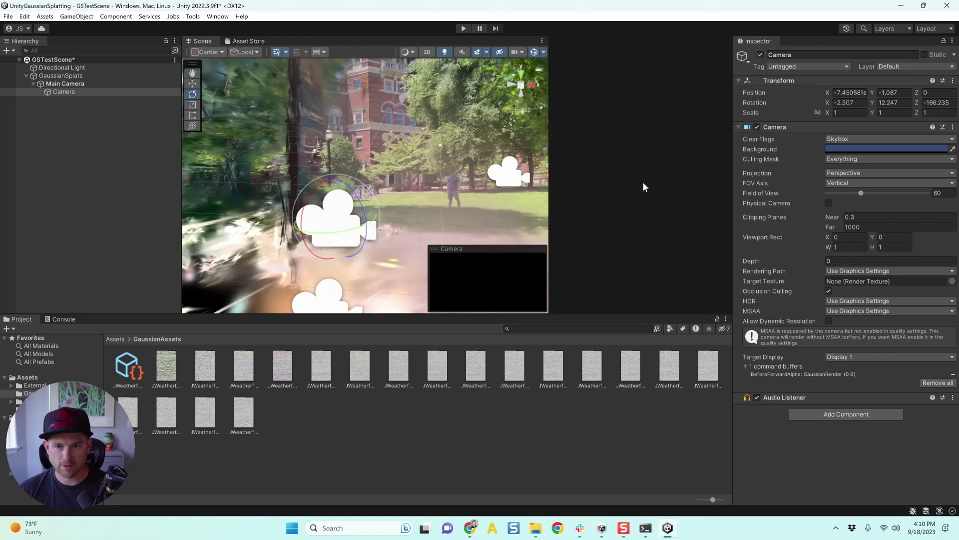
pyautogui.moveTo(550, 138); pyautogui.dragTo(473, 138)
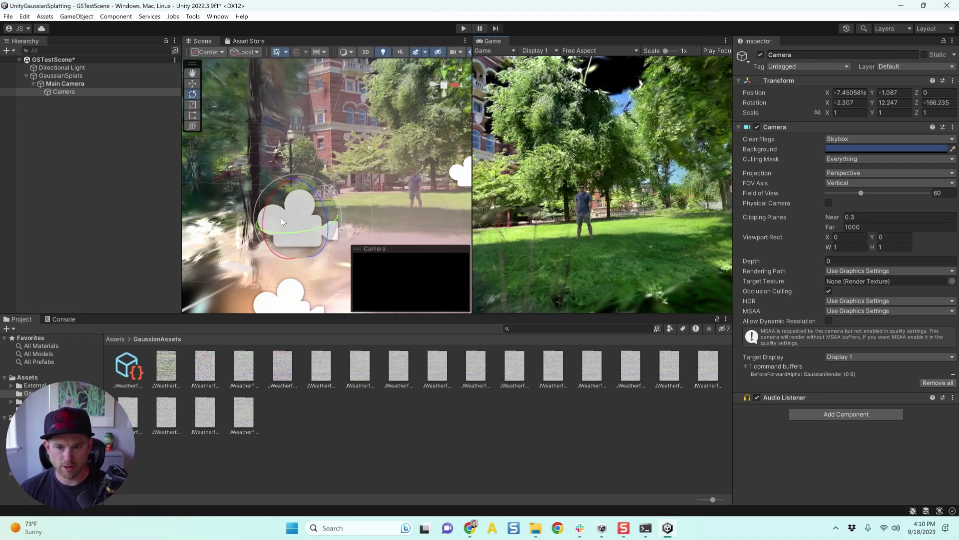
pyautogui.moveTo(264, 223); pyautogui.dragTo(307, 227)
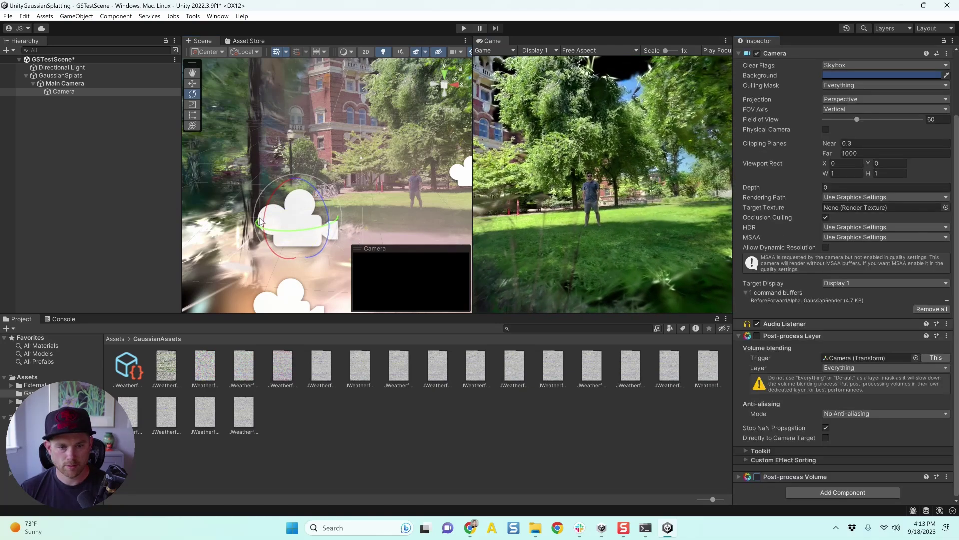
pyautogui.moveTo(259, 222); pyautogui.dragTo(268, 223)
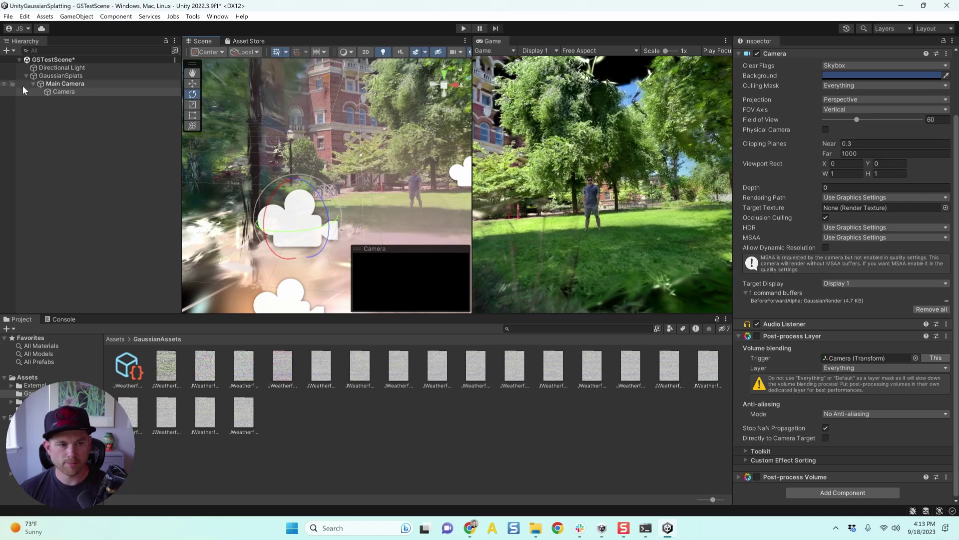
# Step: Enable the Post-process Layer on the nested Camera and expand its settings for review
pyautogui.click(68, 92)
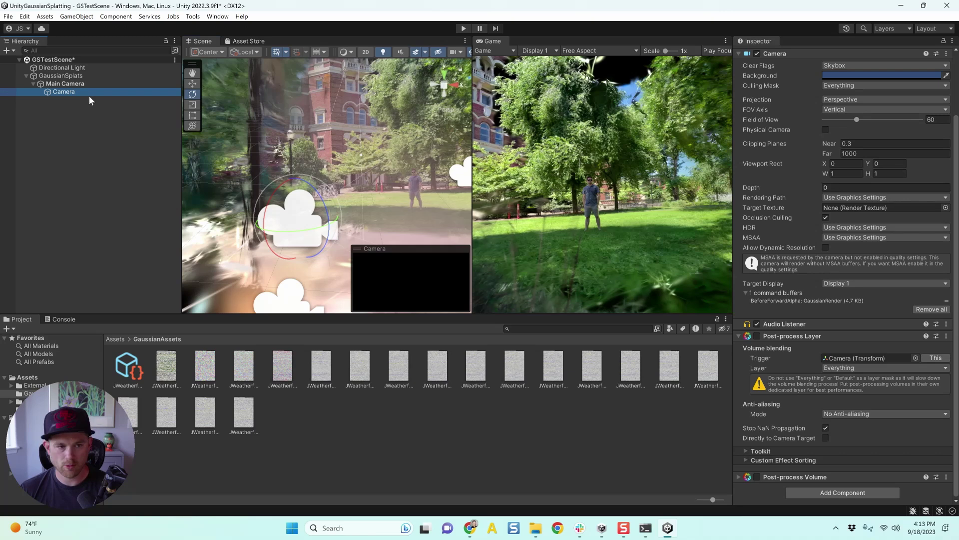
pyautogui.click(739, 336)
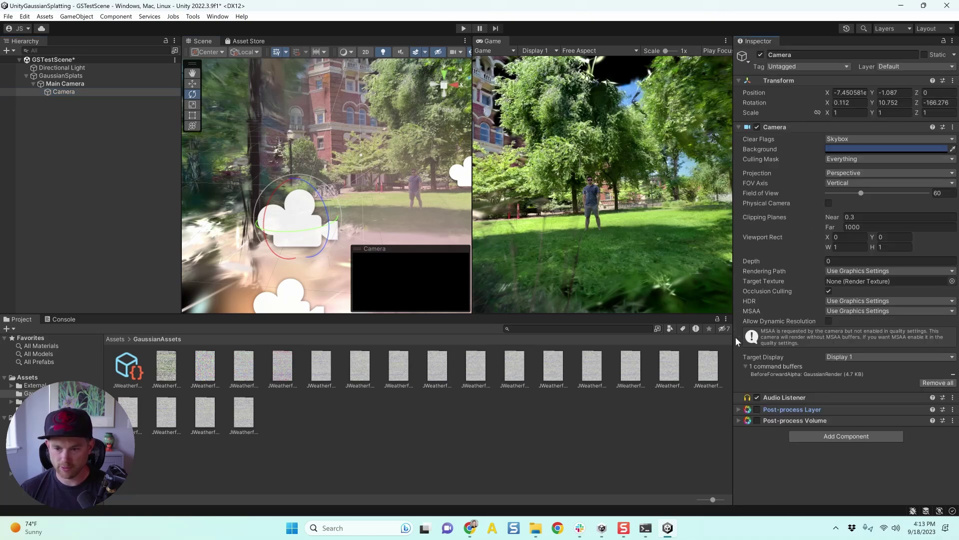
pyautogui.click(60, 75)
pyautogui.click(80, 95)
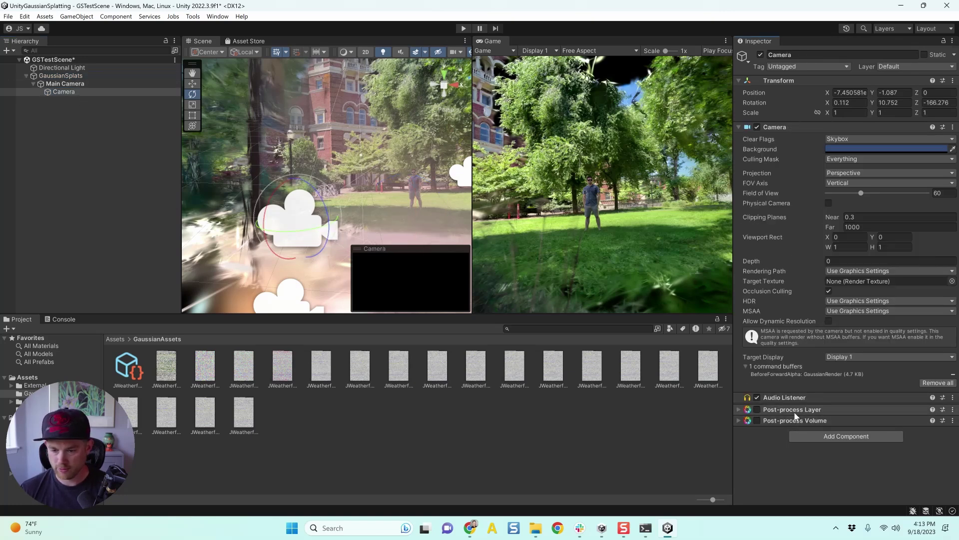
pyautogui.click(757, 410)
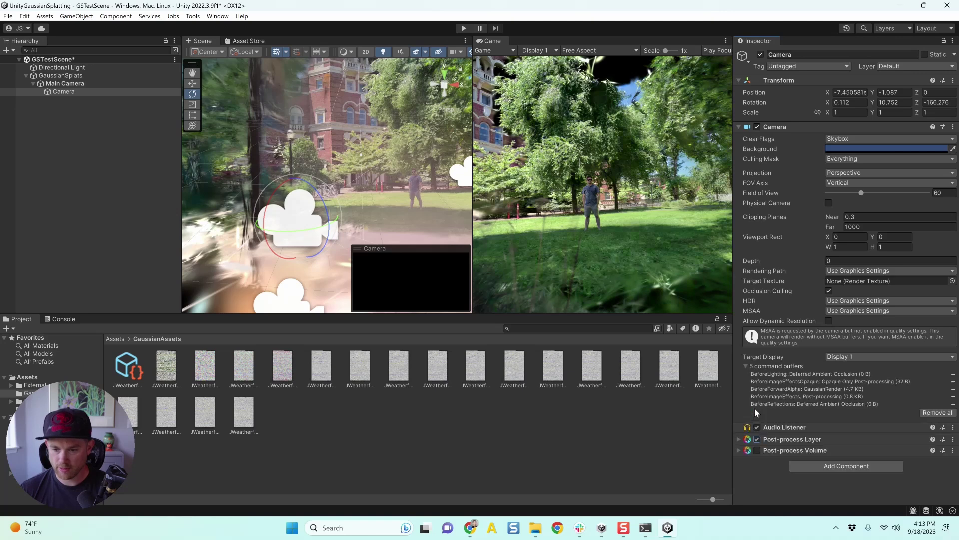
pyautogui.click(739, 438)
pyautogui.scroll(-2, 772, 428)
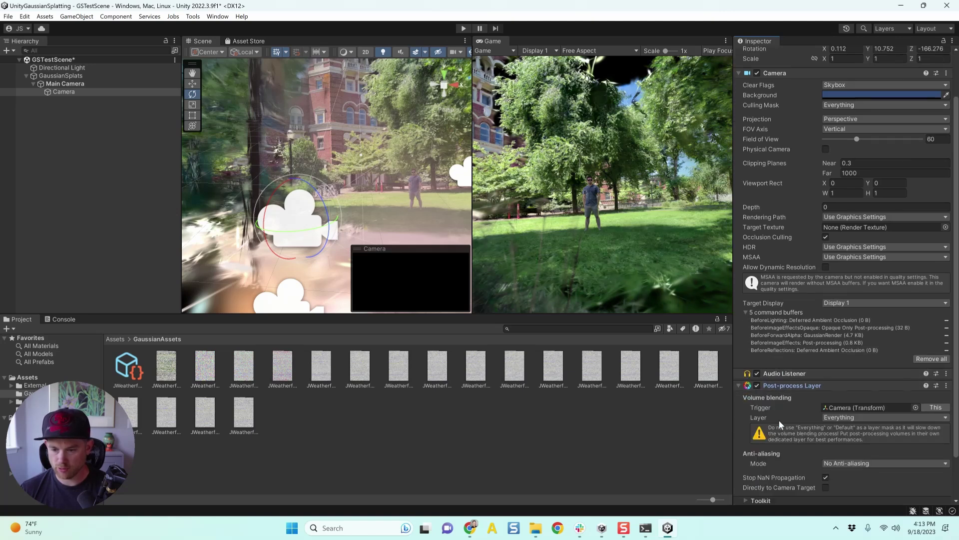
pyautogui.scroll(-2, 758, 438)
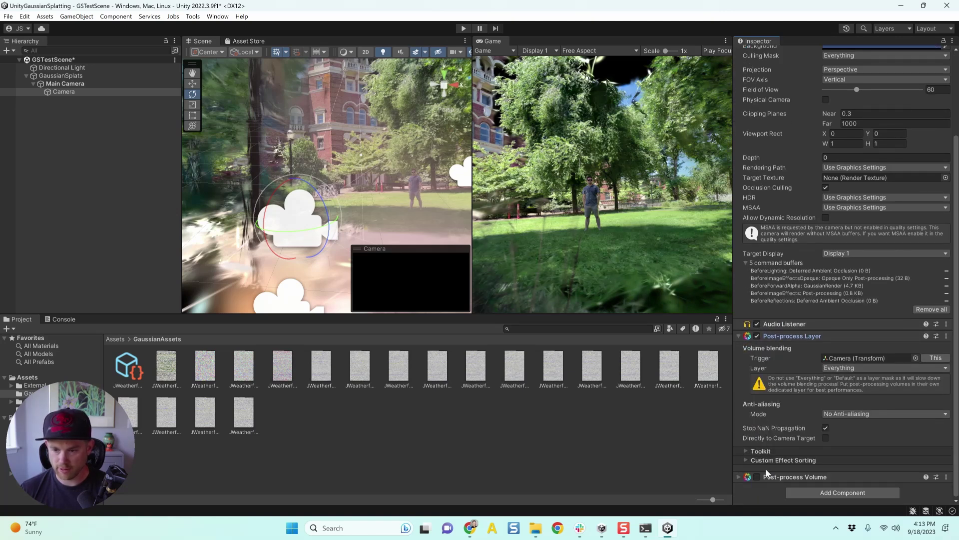
# Step: Set the Color Grading contrast in the nested Camera's Post-process Volume to 56 and enable the volume
pyautogui.click(737, 478)
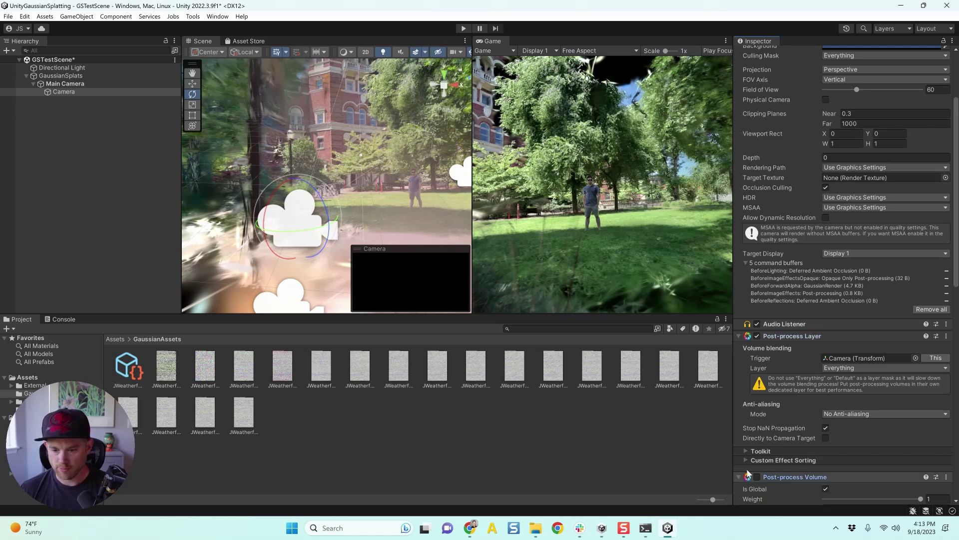
pyautogui.scroll(-10, 767, 453)
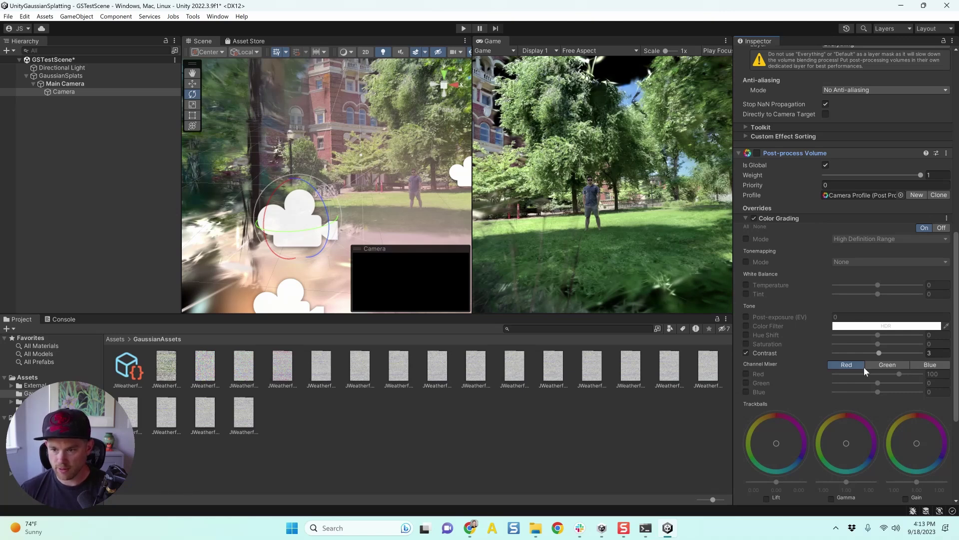
pyautogui.moveTo(882, 355); pyautogui.dragTo(892, 351)
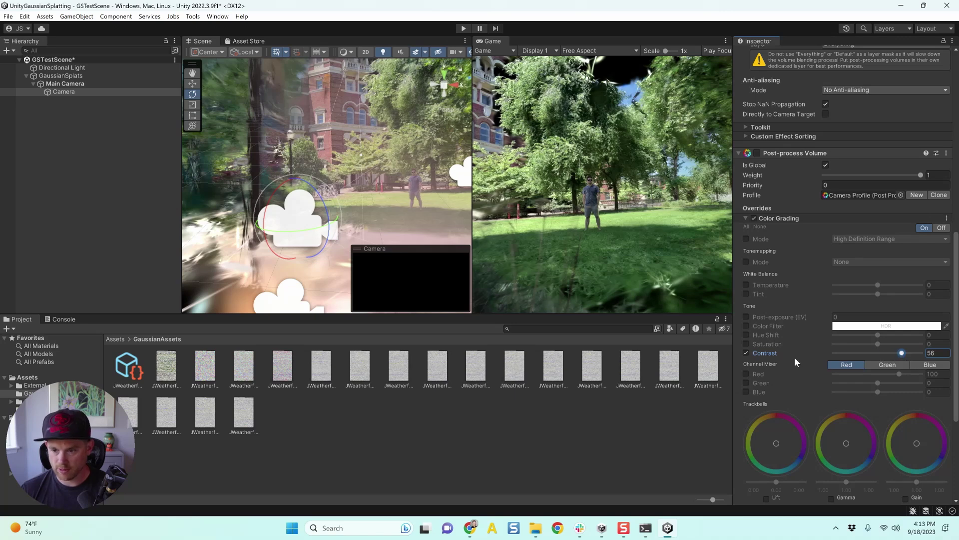
pyautogui.scroll(3, 760, 256)
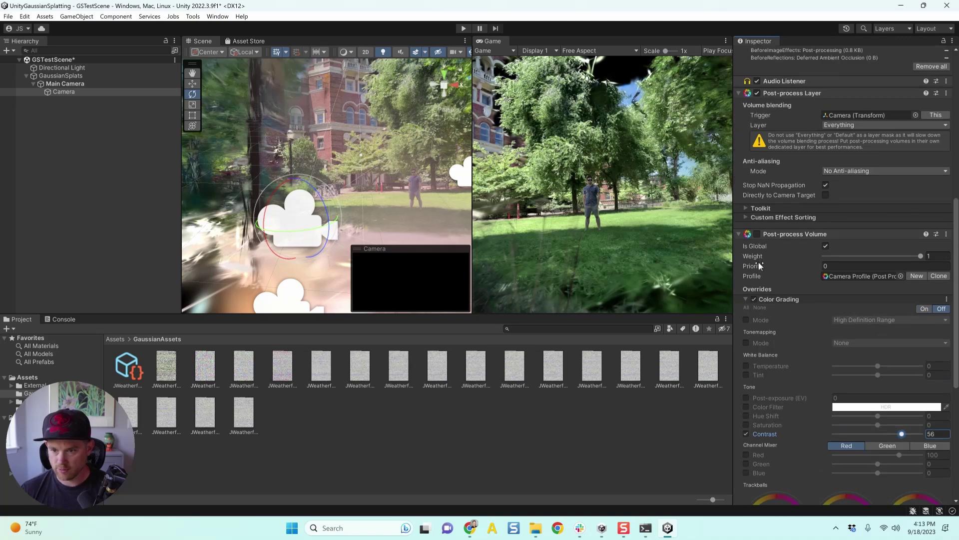
pyautogui.scroll(-1, 850, 357)
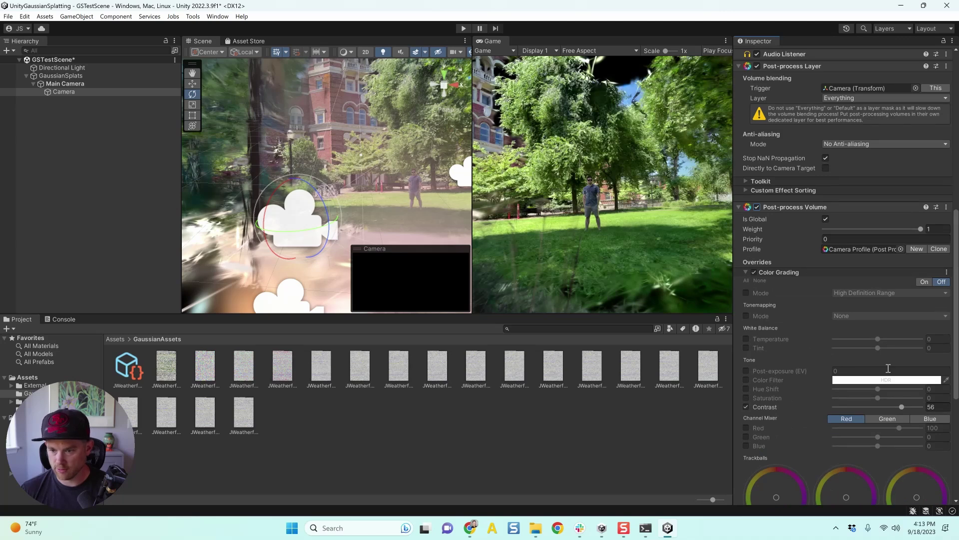
# Step: Turn the Color Grading effect on and set its contrast to 45 in the nested Camera's Post-process Volume
pyautogui.moveTo(902, 407); pyautogui.dragTo(875, 408)
pyautogui.moveTo(876, 412); pyautogui.dragTo(897, 411)
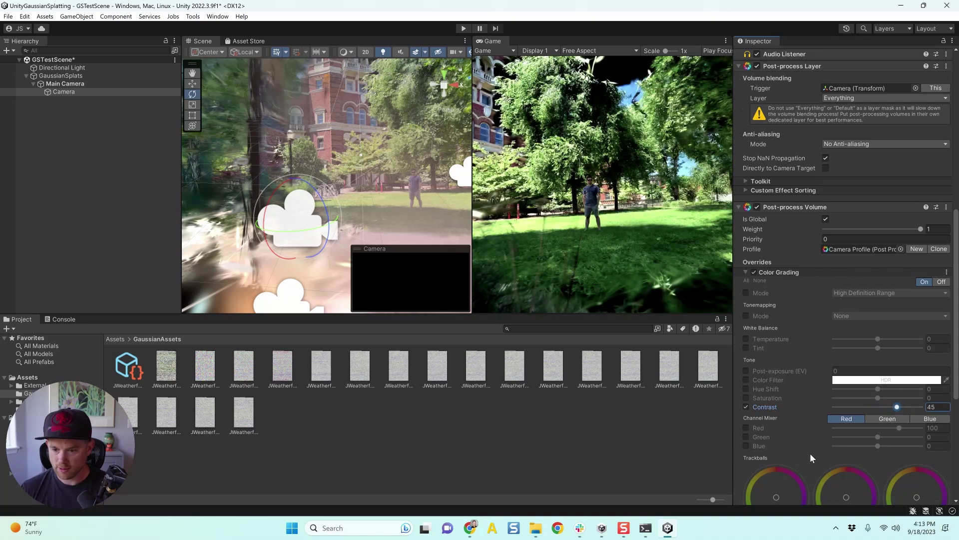
# Step: Try a Channel Mixer green override of 16 for the red channel in Color Grading, and disable that override again
pyautogui.scroll(-3, 811, 458)
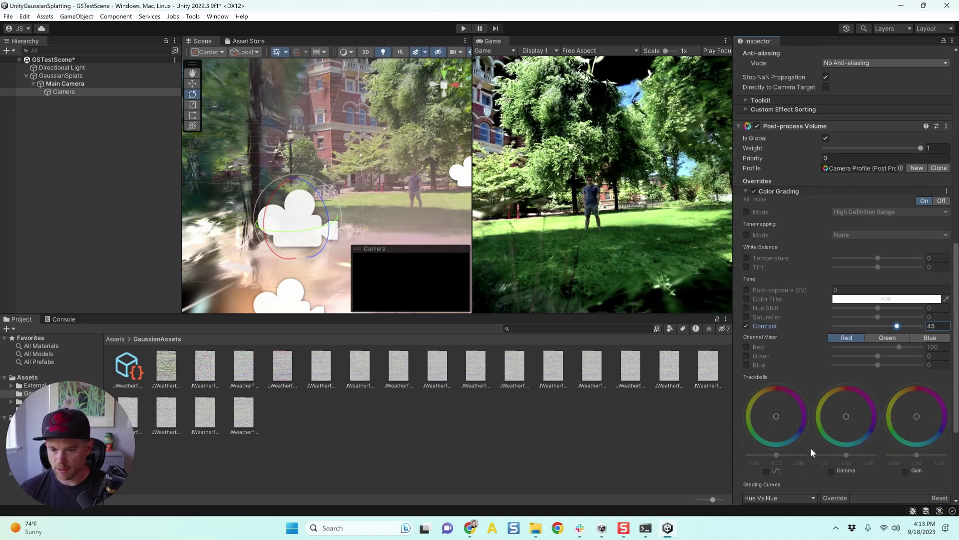
pyautogui.click(746, 365)
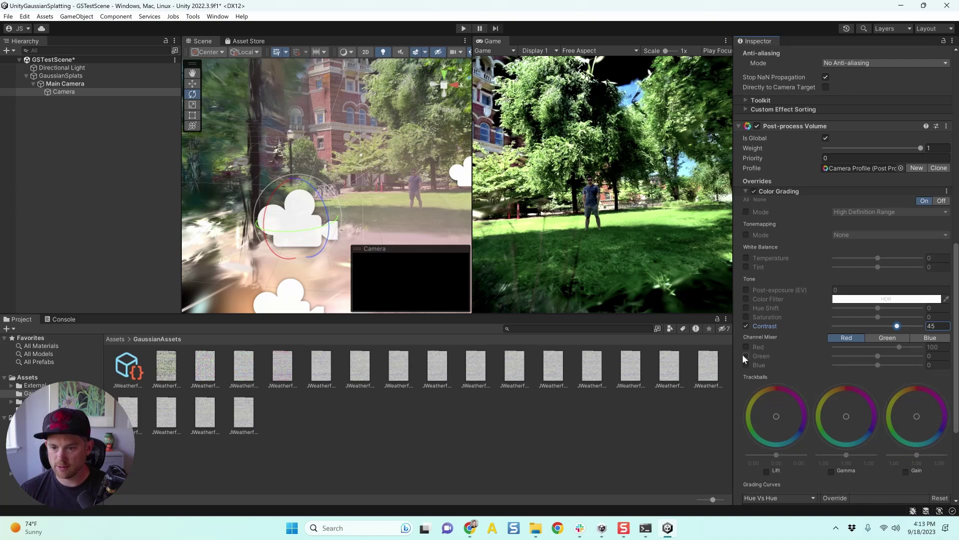
pyautogui.moveTo(876, 356)
pyautogui.mouseDown()
pyautogui.moveTo(827, 363)
pyautogui.moveTo(881, 364)
pyautogui.mouseUp()
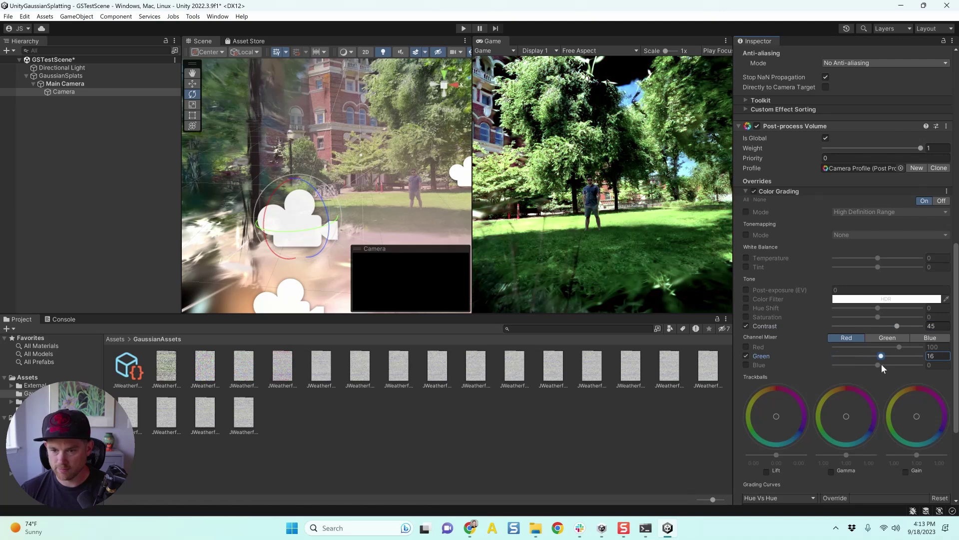
pyautogui.click(748, 355)
# Step: Add Unity's Depth of Field effect to the nested Camera's Post-process Volume and expand its settings
pyautogui.scroll(-5, 752, 366)
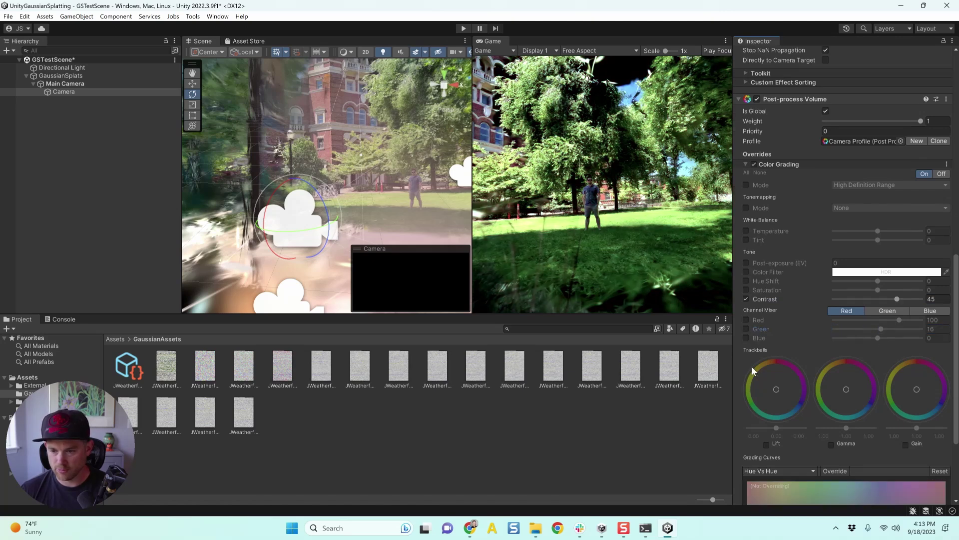
pyautogui.scroll(-2, 802, 358)
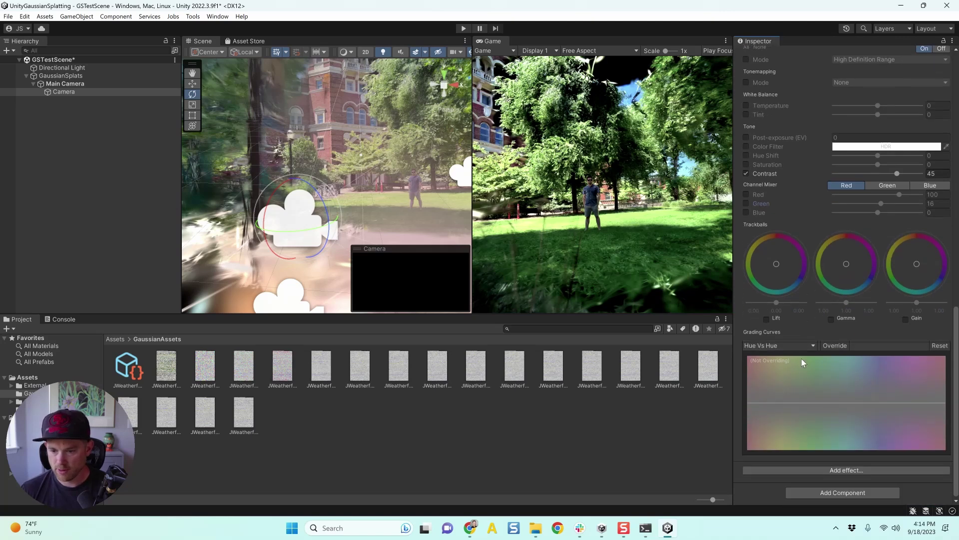
pyautogui.scroll(3, 817, 428)
pyautogui.scroll(-2, 818, 433)
pyautogui.click(842, 469)
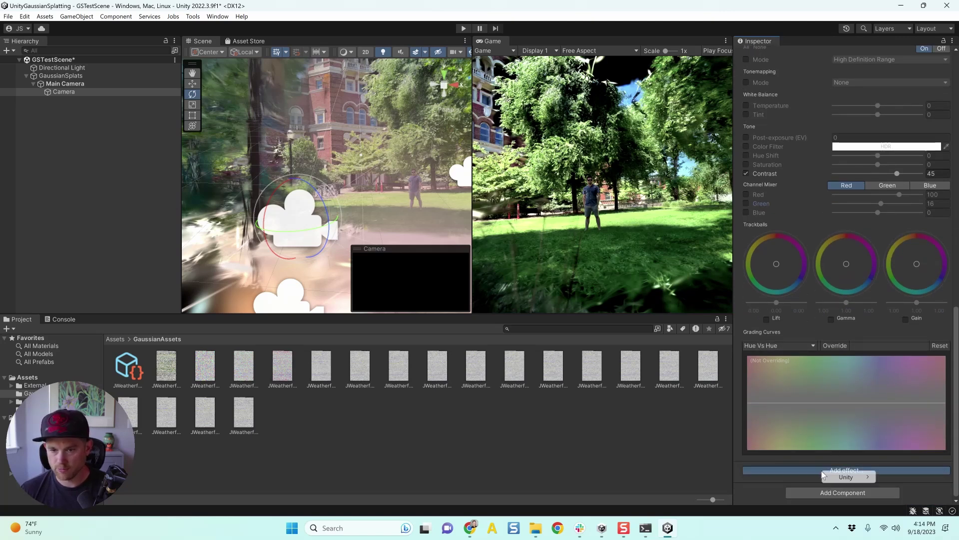
pyautogui.moveTo(849, 478)
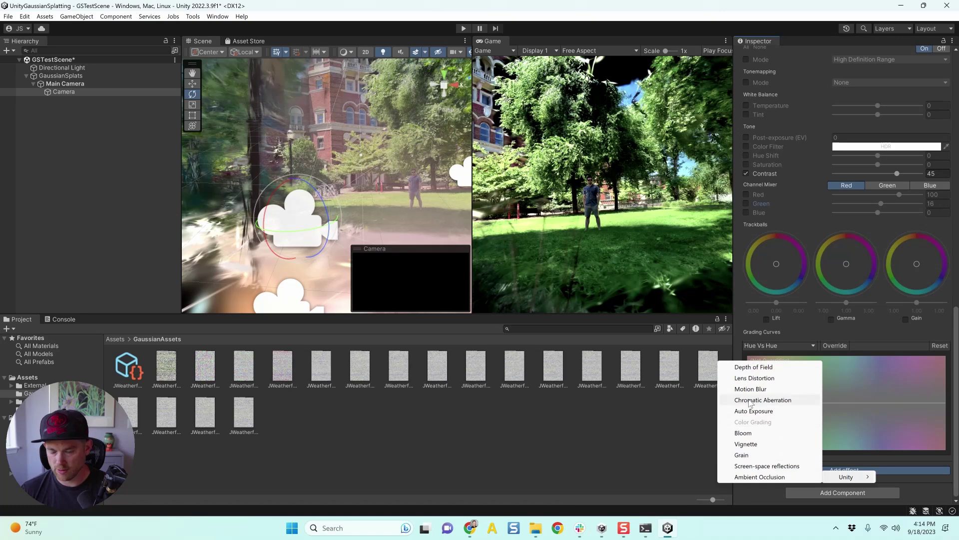
pyautogui.click(772, 367)
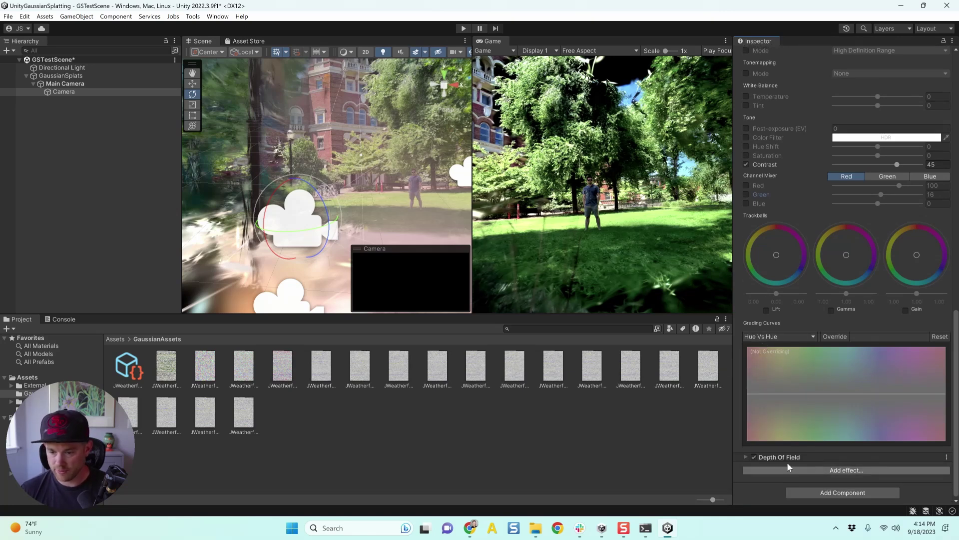
pyautogui.click(745, 456)
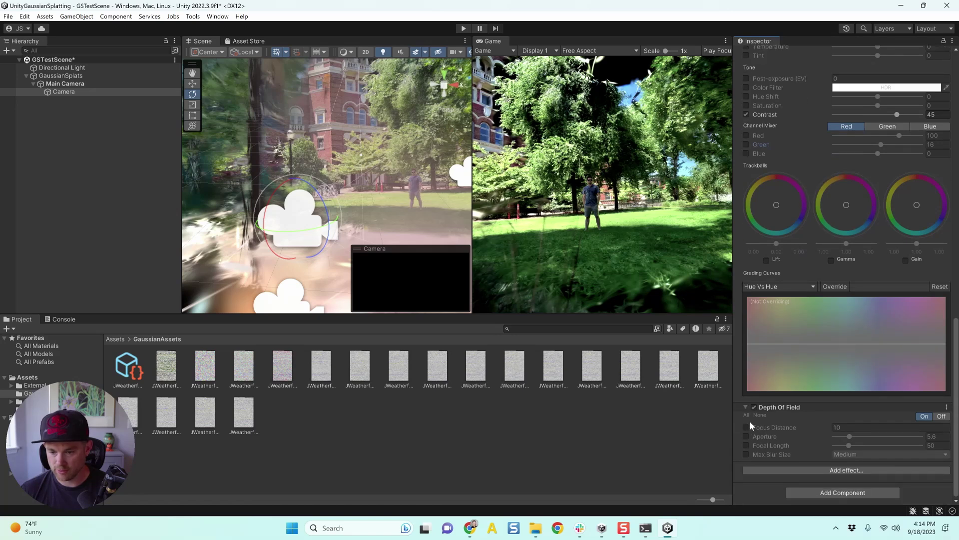
# Step: Enable the Depth of Field overrides for focus distance, aperture and focal length, setting aperture to 19.1 and focal length to 17
pyautogui.click(746, 427)
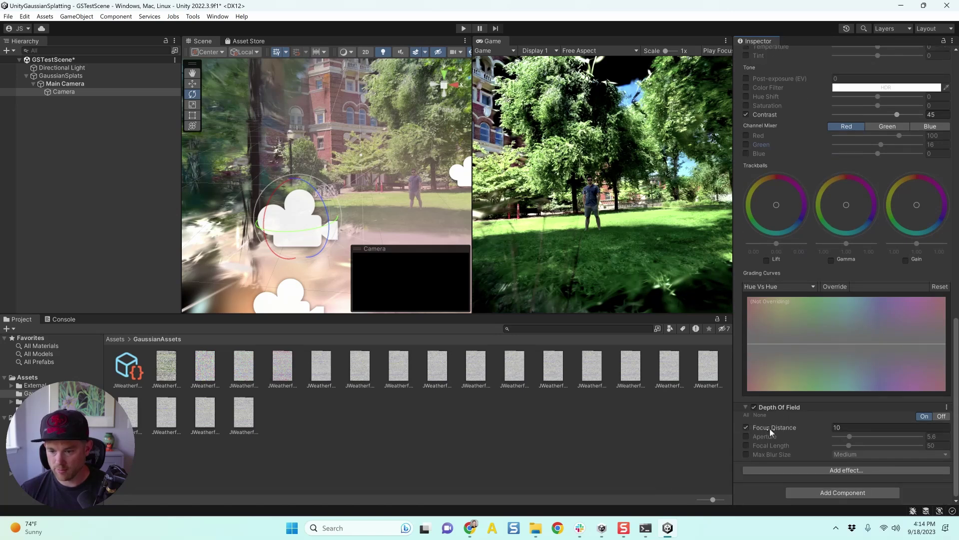
pyautogui.click(747, 436)
pyautogui.moveTo(849, 437); pyautogui.dragTo(883, 445)
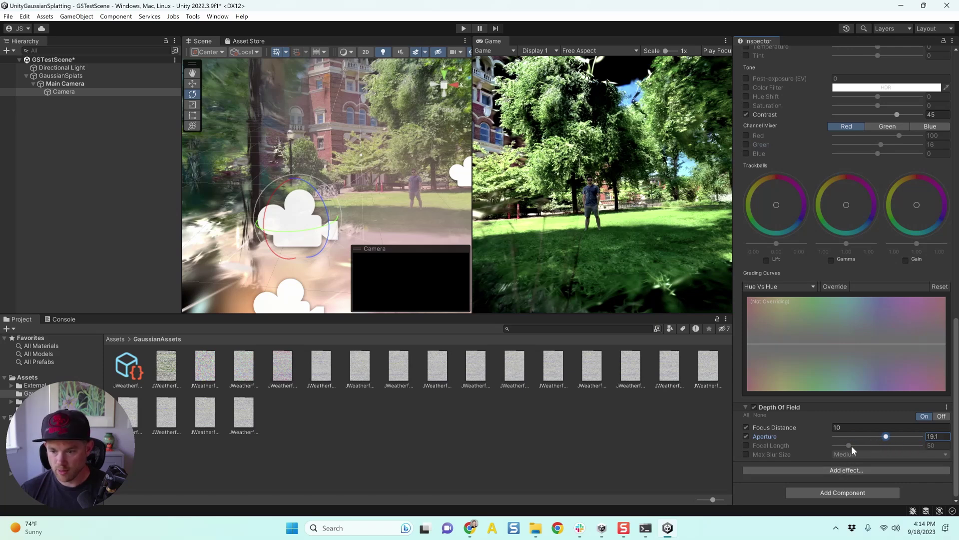
pyautogui.click(746, 445)
pyautogui.moveTo(849, 445)
pyautogui.mouseDown()
pyautogui.moveTo(882, 445)
pyautogui.moveTo(839, 455)
pyautogui.mouseUp()
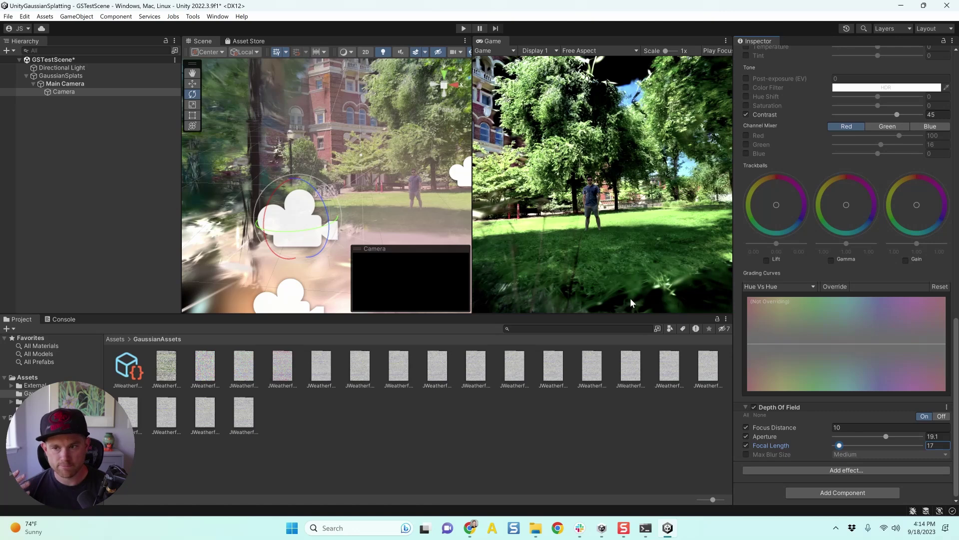
# Step: Rotate the nested Camera so the brick building fills more of the frame, and enlarge the Game view to 1.7x scale
pyautogui.click(583, 139)
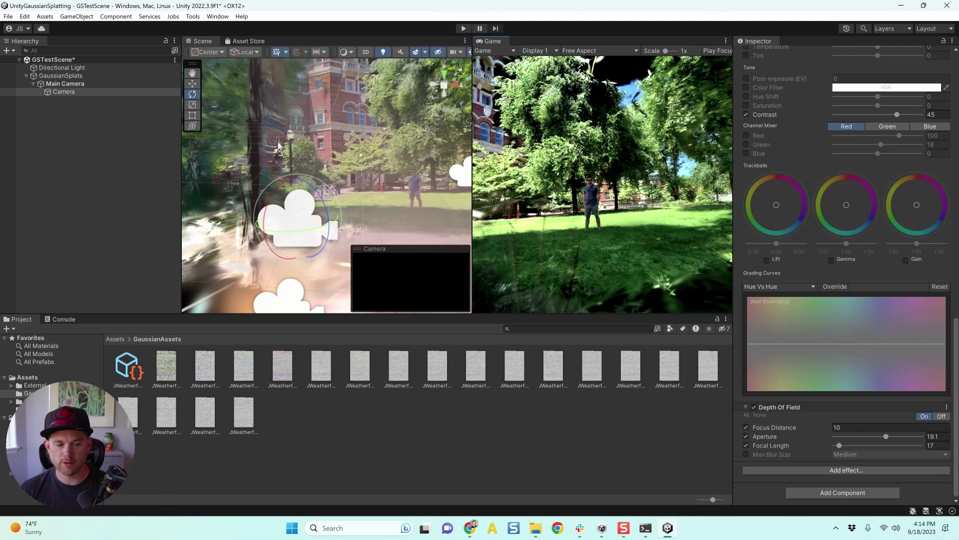
pyautogui.moveTo(301, 230); pyautogui.dragTo(323, 236)
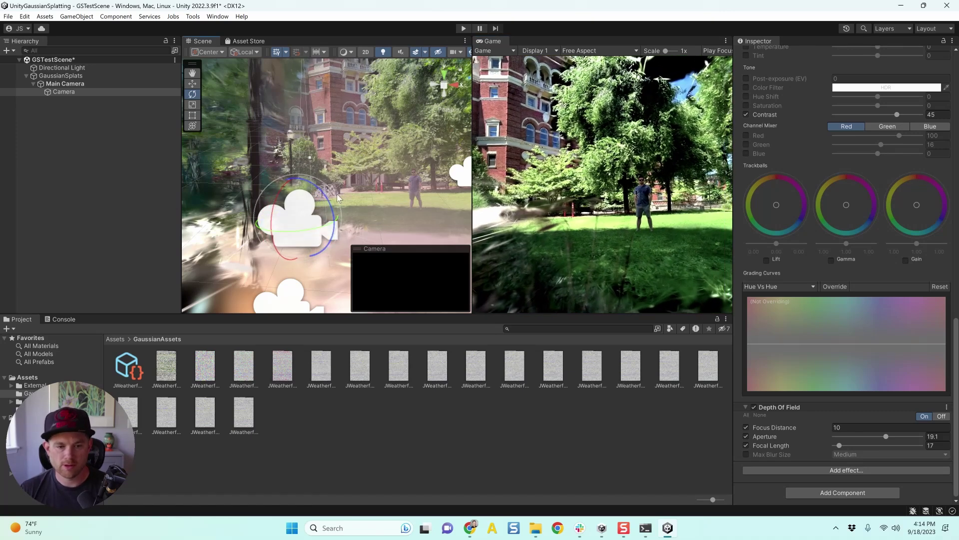
pyautogui.scroll(5, 633, 226)
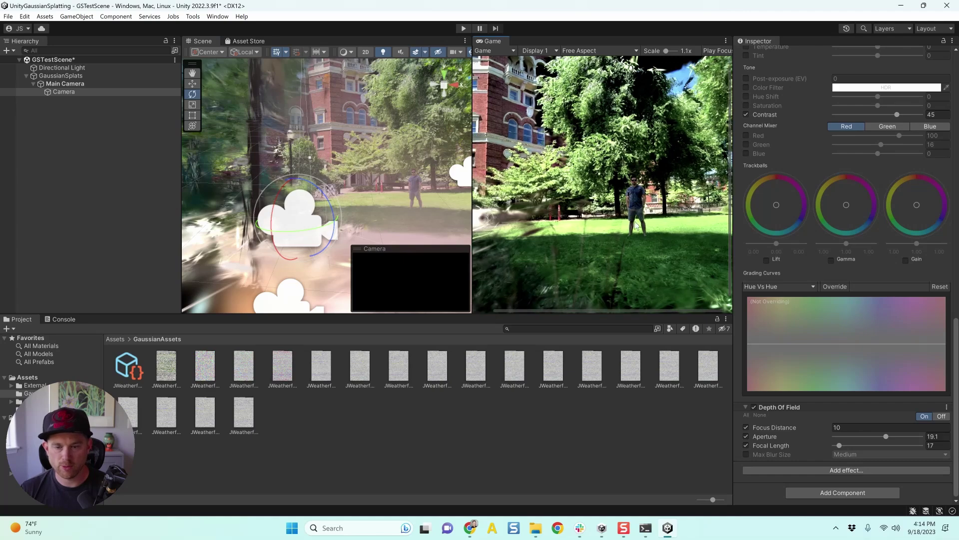
pyautogui.scroll(1, 634, 225)
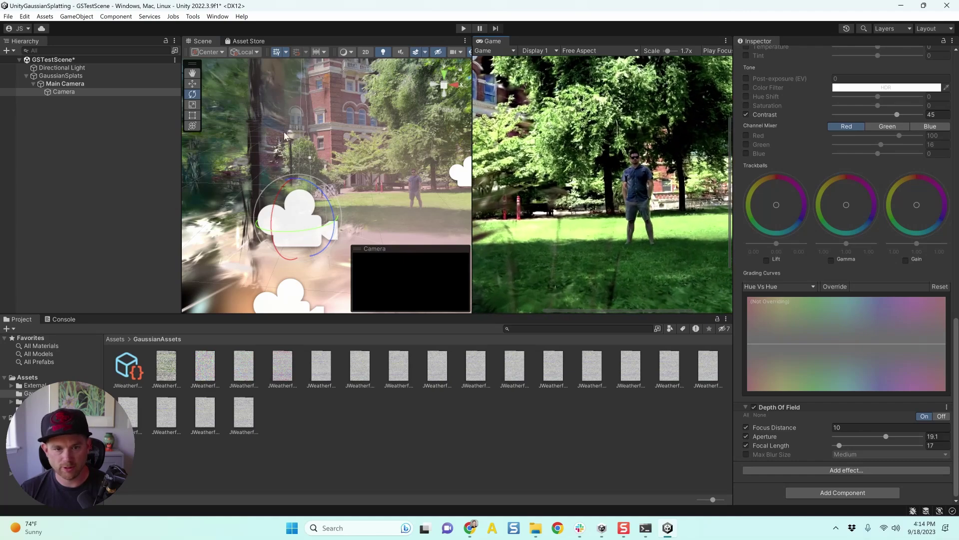
pyautogui.scroll(1, 323, 169)
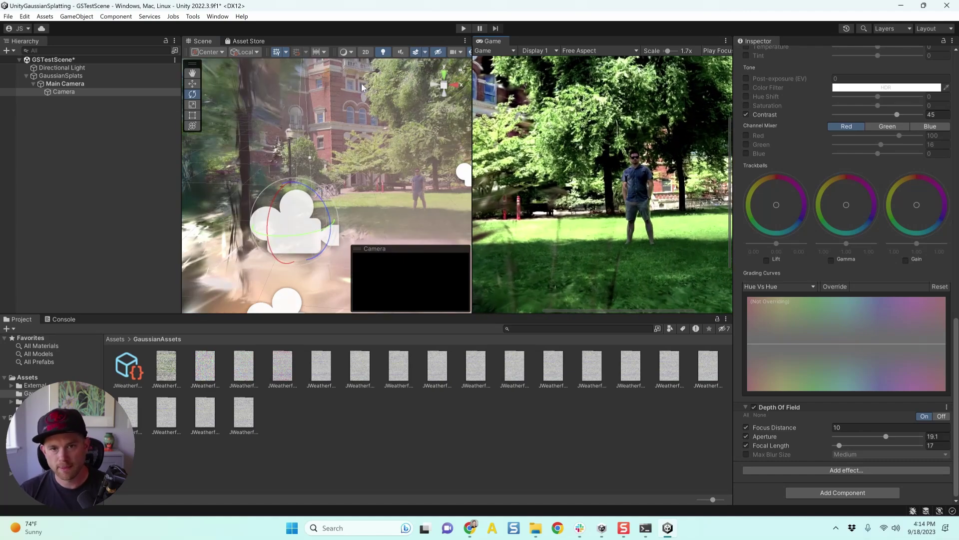